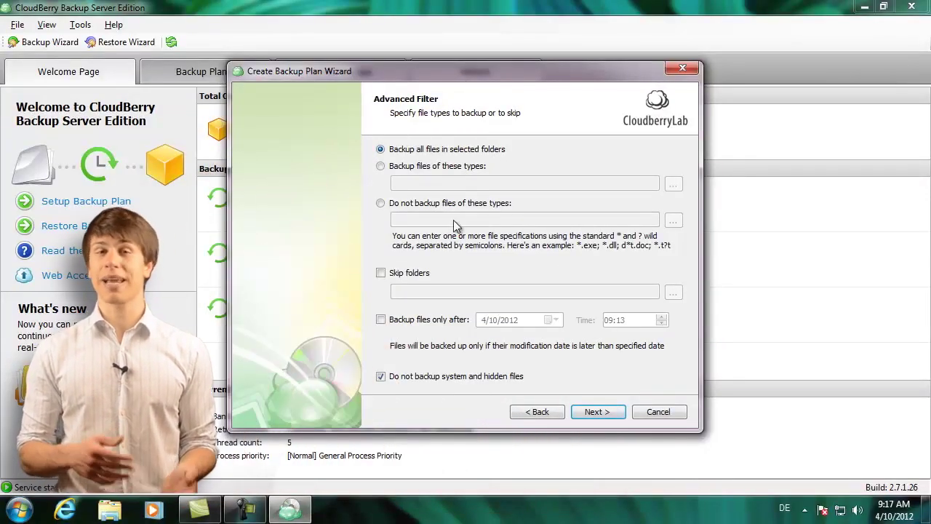
# Enable AES 128 bit encryption with a password, plus server-side encryption and reduced redundancy storage.
pyautogui.click(608, 413)
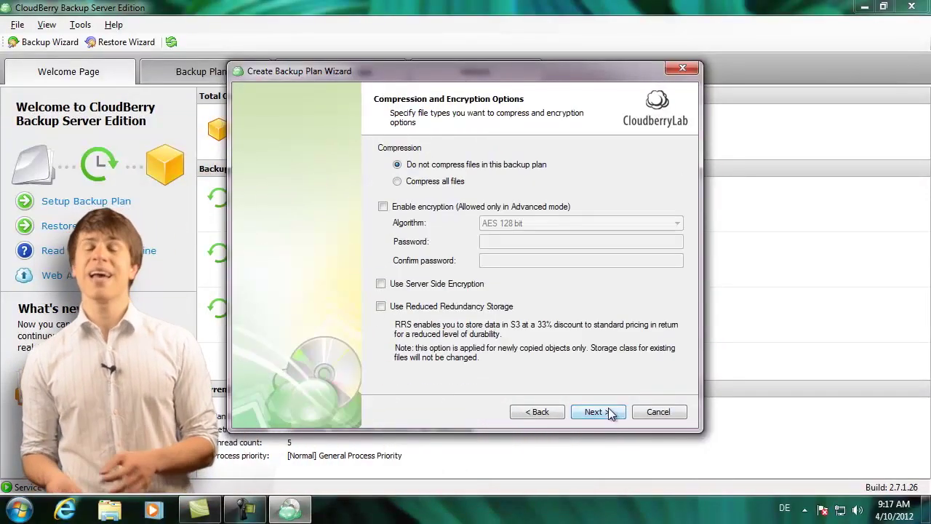
pyautogui.click(383, 207)
pyautogui.click(562, 222)
pyautogui.click(545, 242)
pyautogui.write('************')
pyautogui.click(545, 260)
pyautogui.write('************')
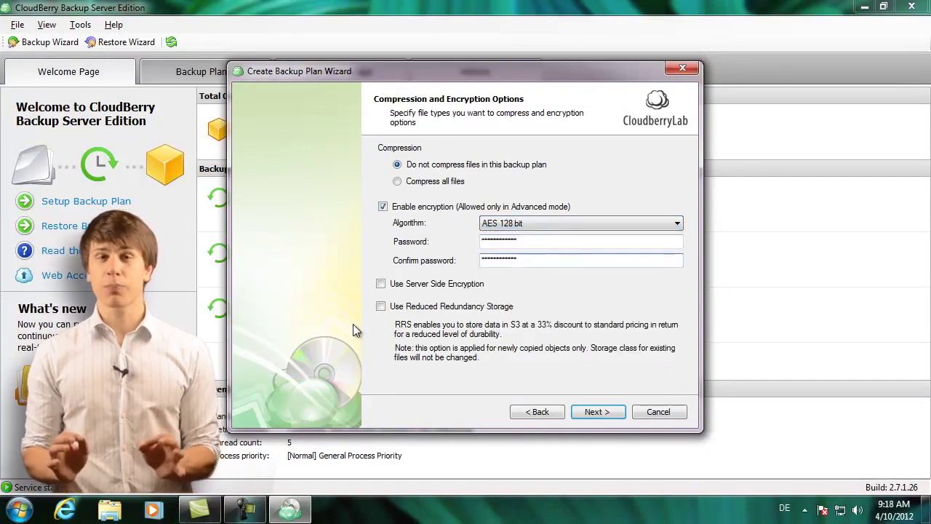
pyautogui.click(380, 306)
pyautogui.click(380, 284)
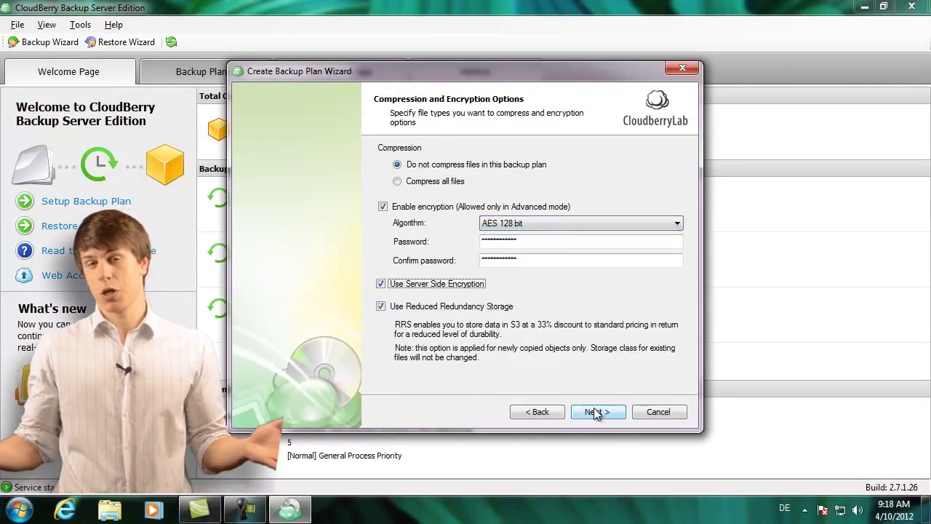
# Keep the purge defaults and schedule the plan as a real-time backup.
pyautogui.click(597, 411)
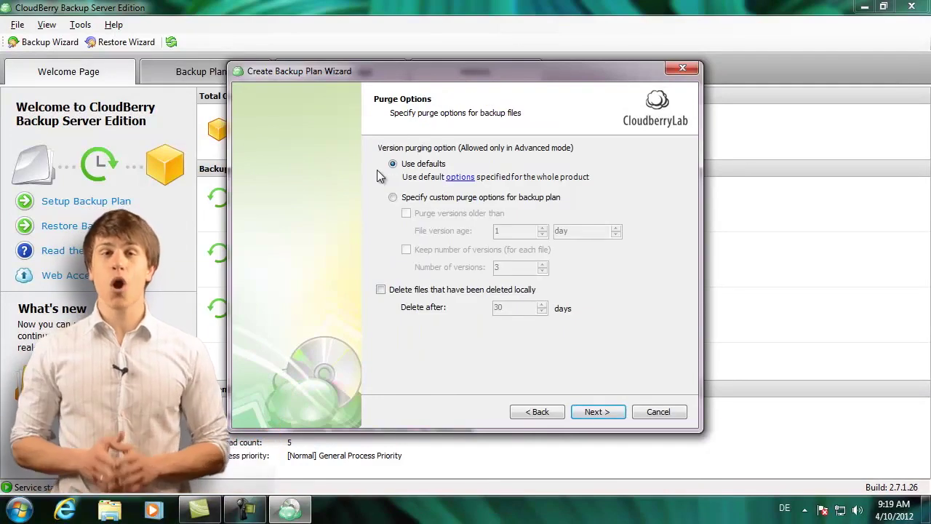
pyautogui.click(381, 289)
pyautogui.click(596, 411)
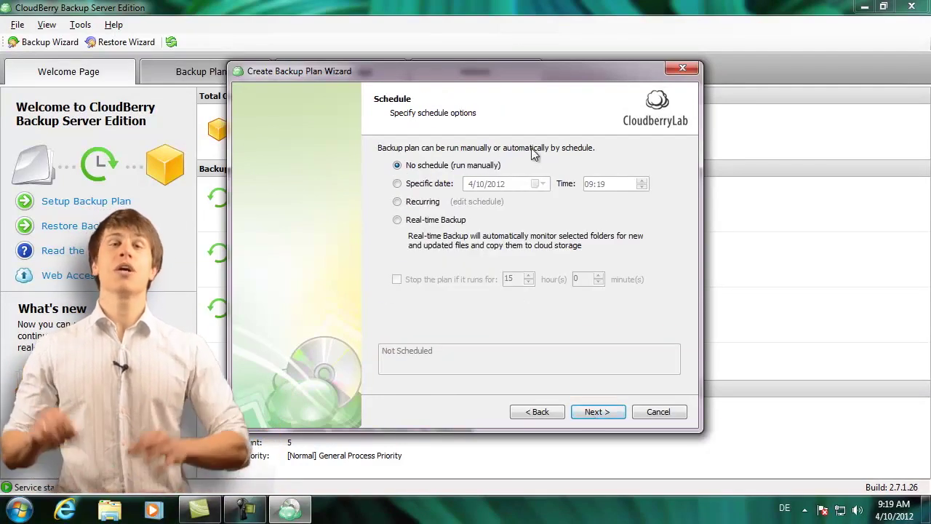
pyautogui.click(429, 219)
pyautogui.click(598, 412)
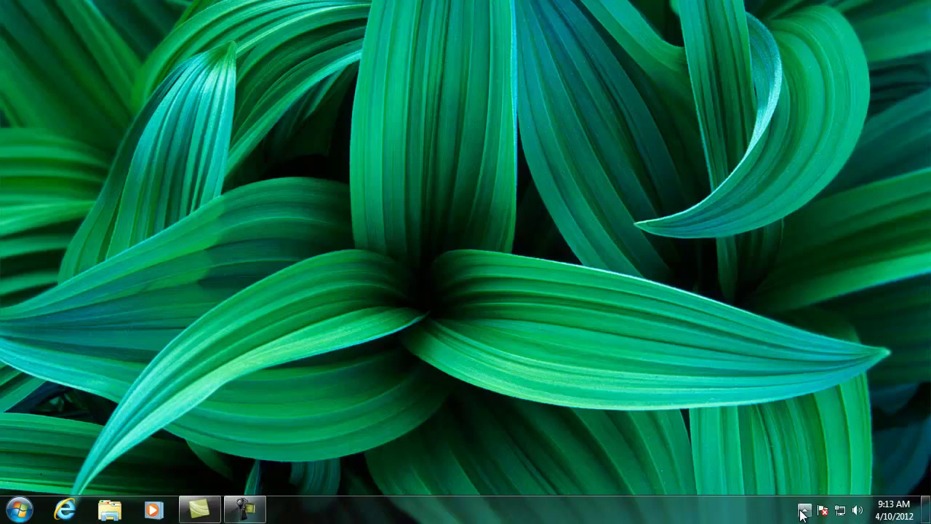
# Launch CloudBerry Backup Server Edition from its icon among the tray's hidden programs.
pyautogui.click(803, 510)
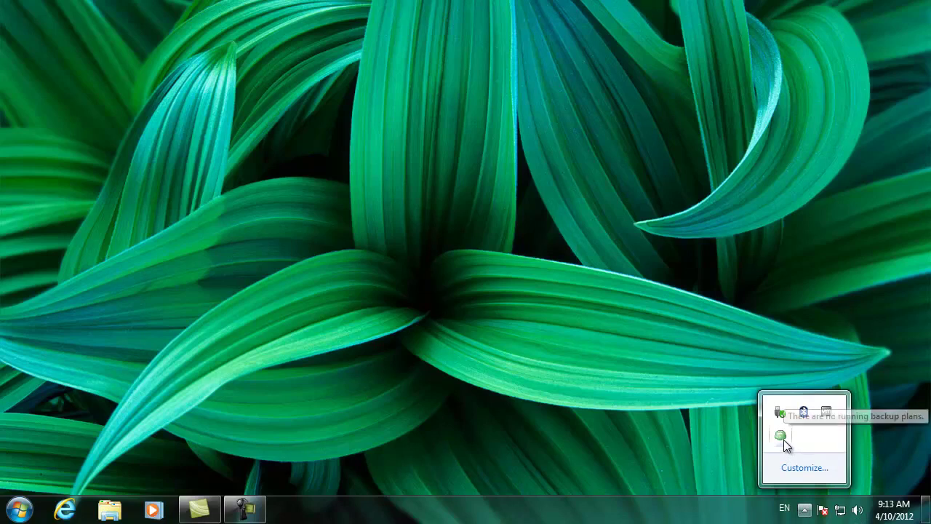
pyautogui.click(781, 436)
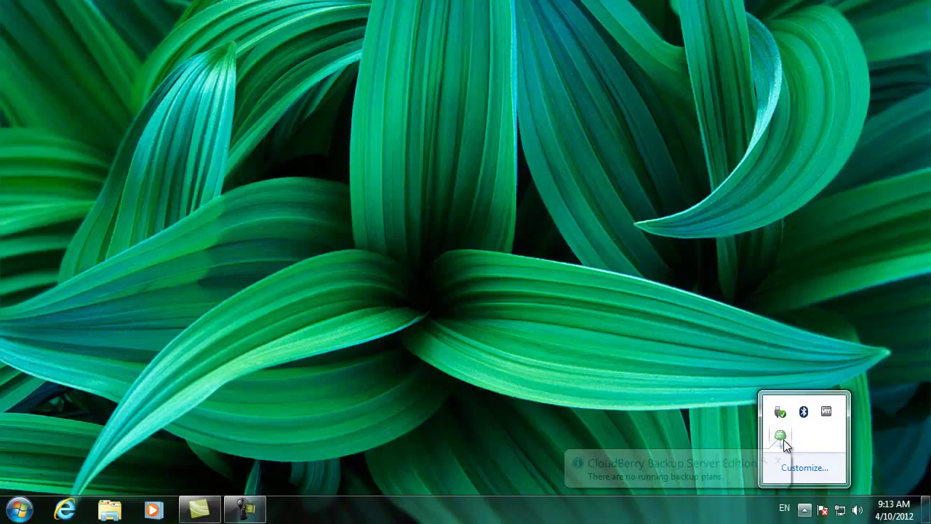
pyautogui.doubleClick(782, 435)
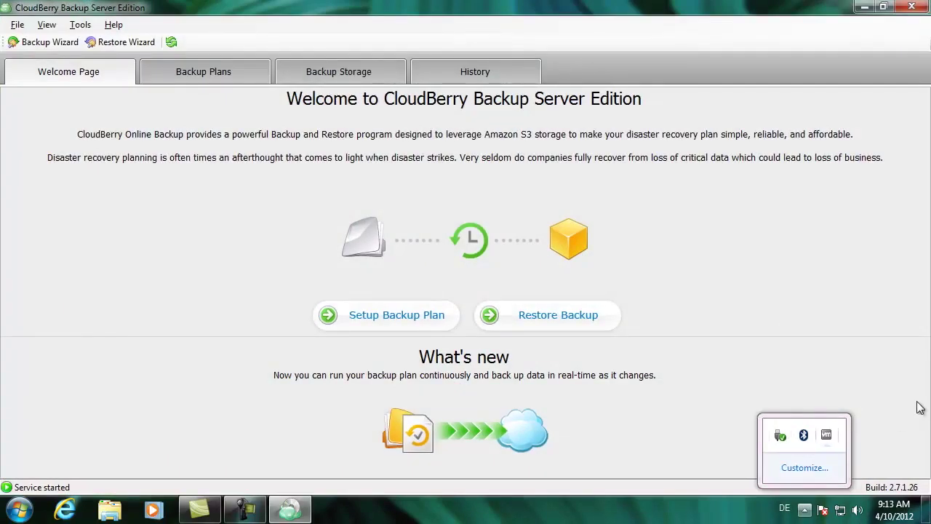
# Dismiss the tray popup and launch the Create Backup Plan Wizard from the Welcome Page.
pyautogui.click(624, 301)
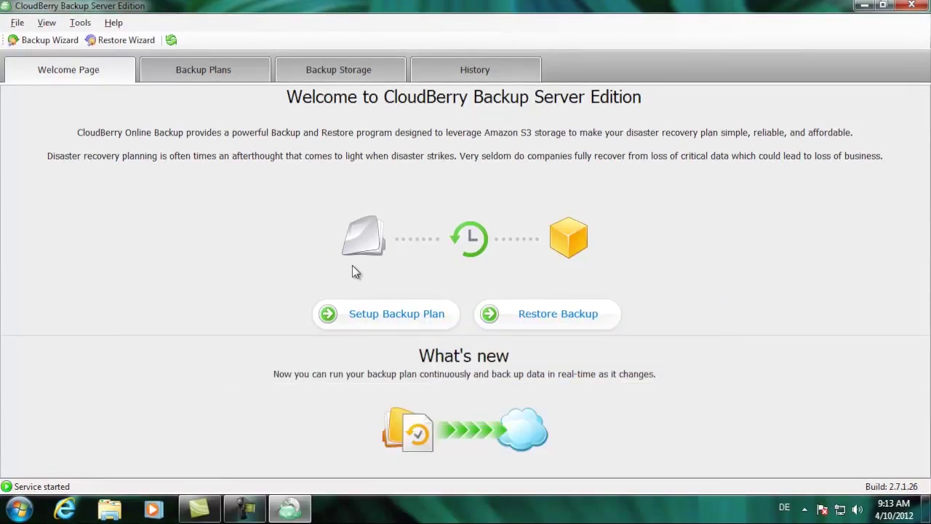
pyautogui.click(380, 310)
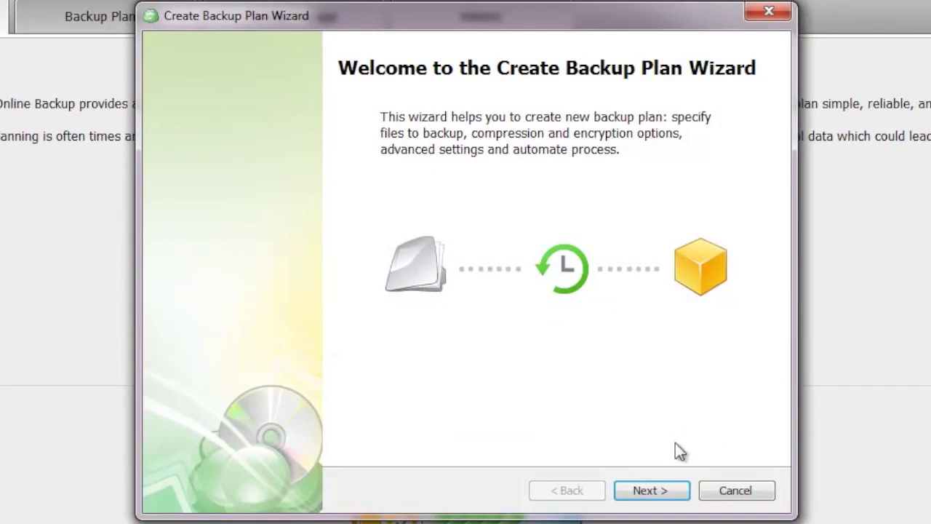
# Advance to the Select Cloud Storage step and show the Amazon S3 account list.
pyautogui.click(658, 490)
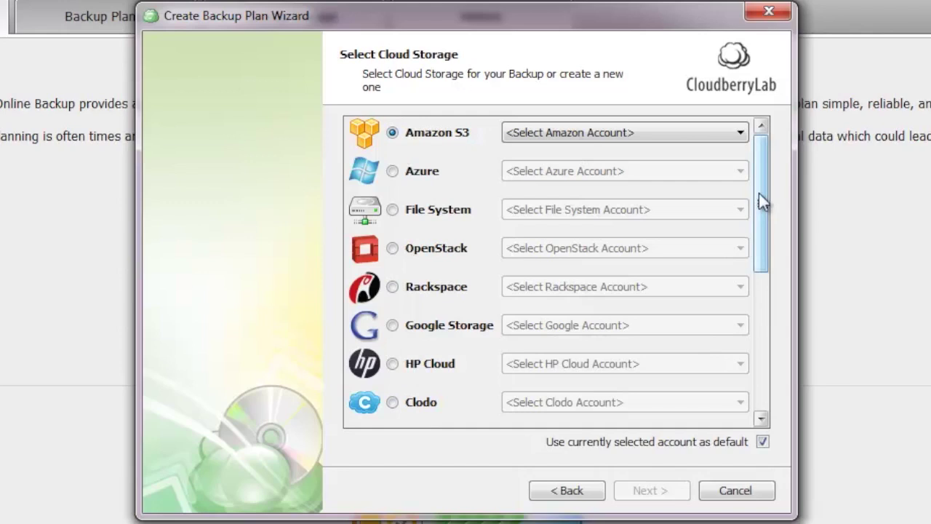
pyautogui.moveTo(761, 202); pyautogui.dragTo(754, 181)
pyautogui.click(564, 131)
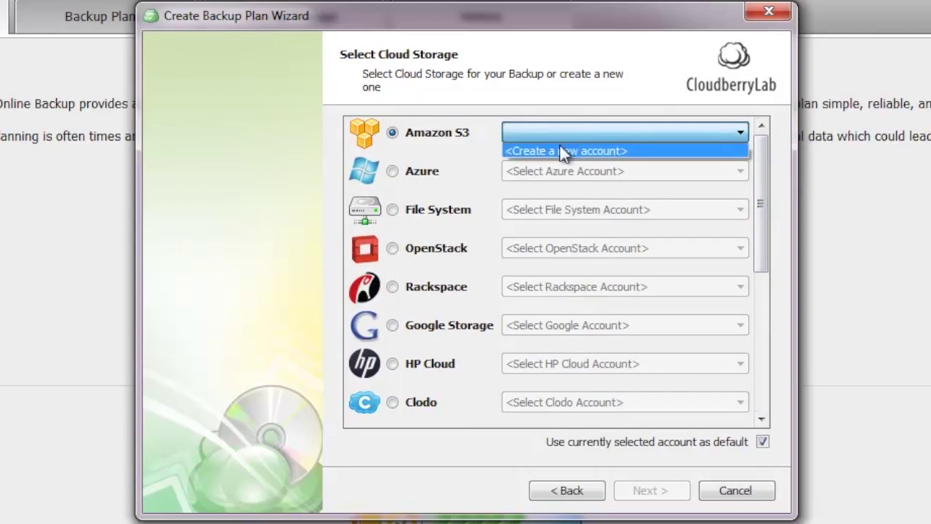
# Create Amazon S3 account 'Windows PC', paste its access and secret keys, and list its buckets.
pyautogui.click(564, 151)
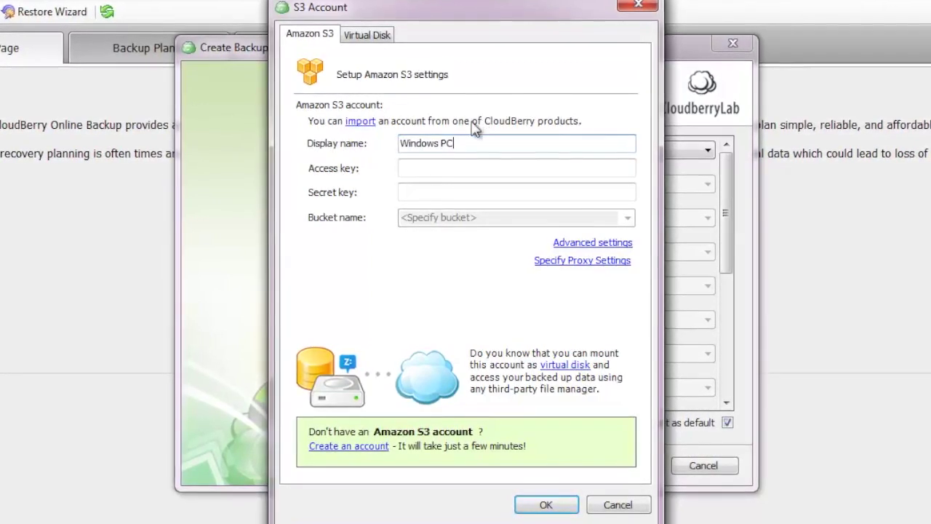
pyautogui.click(430, 166)
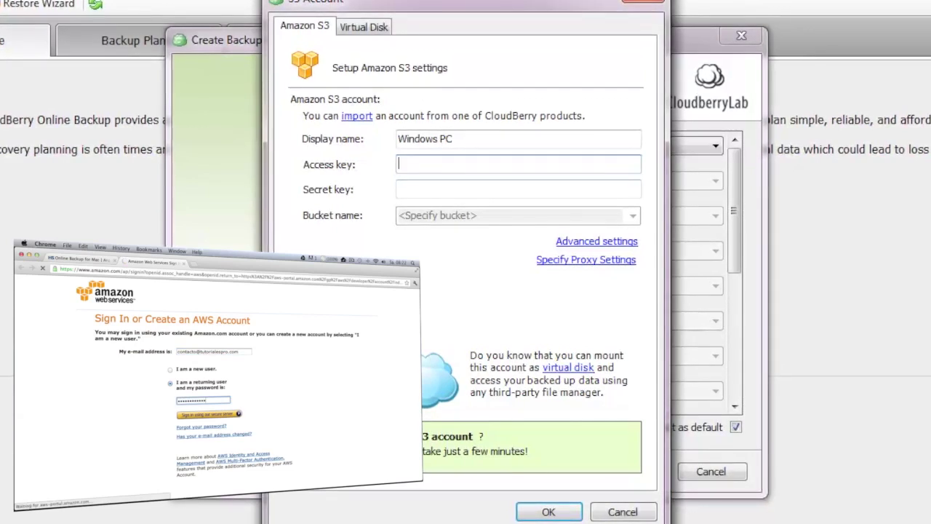
pyautogui.hotkey('ctrl', 'v')
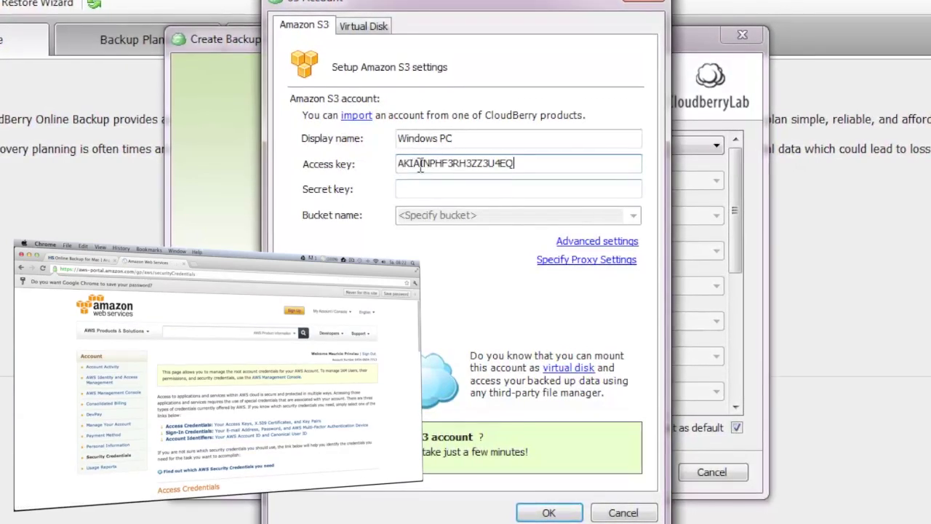
pyautogui.click(476, 187)
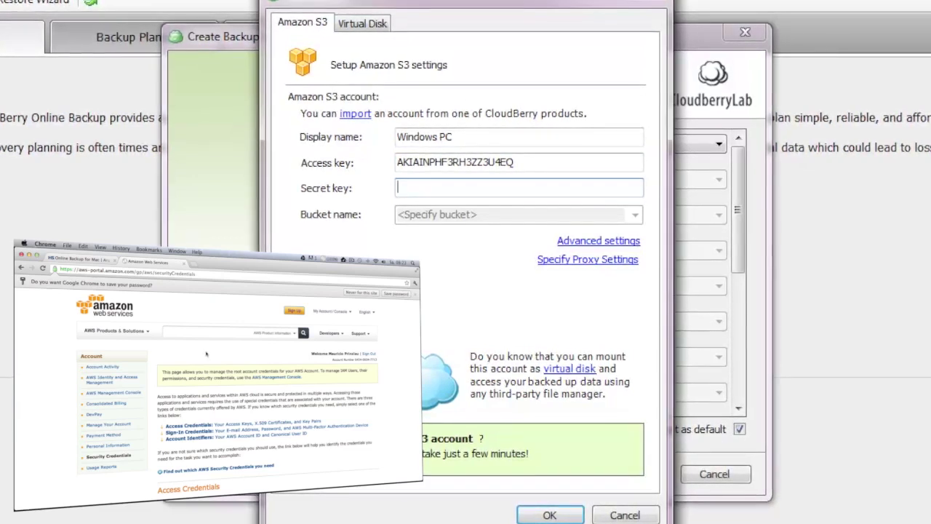
pyautogui.hotkey('ctrl', 'v')
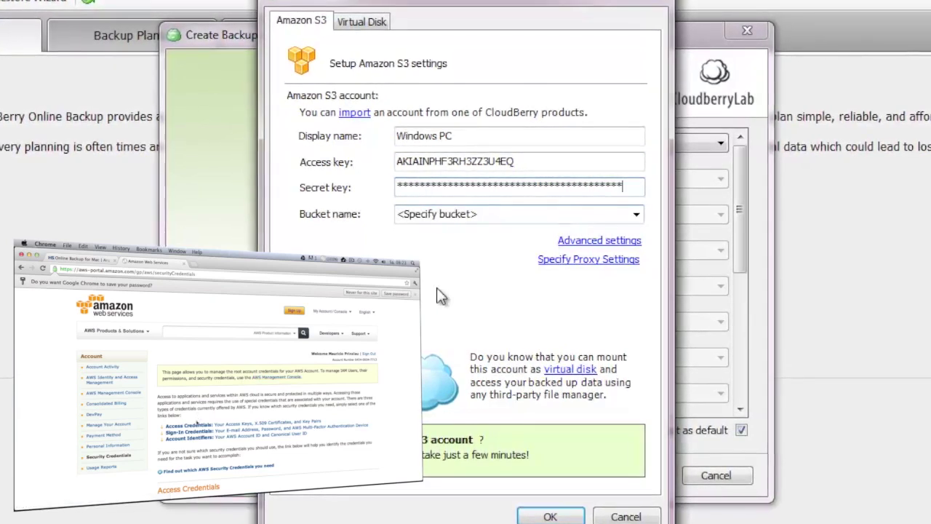
pyautogui.click(637, 213)
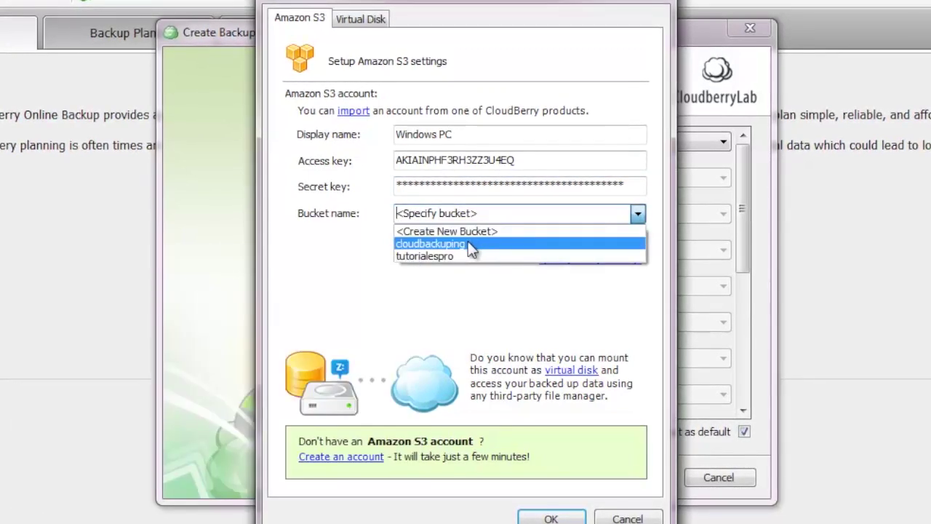
# Choose bucket cloudbackuping and save the Windows PC account as the plan's storage.
pyautogui.click(468, 242)
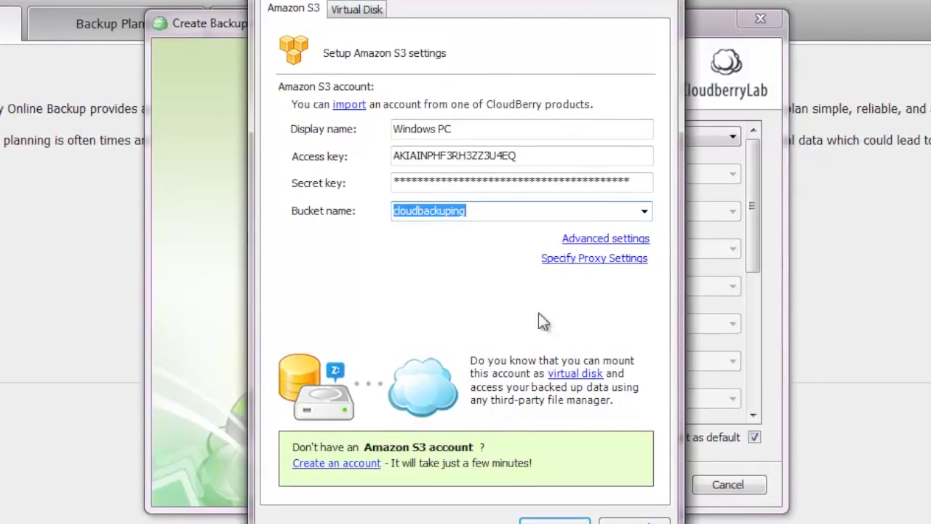
pyautogui.click(525, 519)
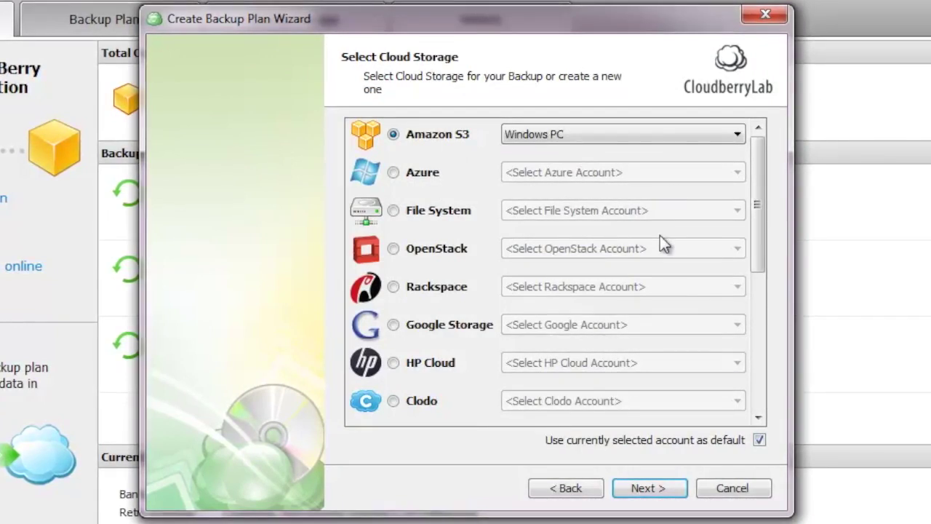
# Pass through the Plan Name step with the default name to reach Select Backup Mode.
pyautogui.click(647, 488)
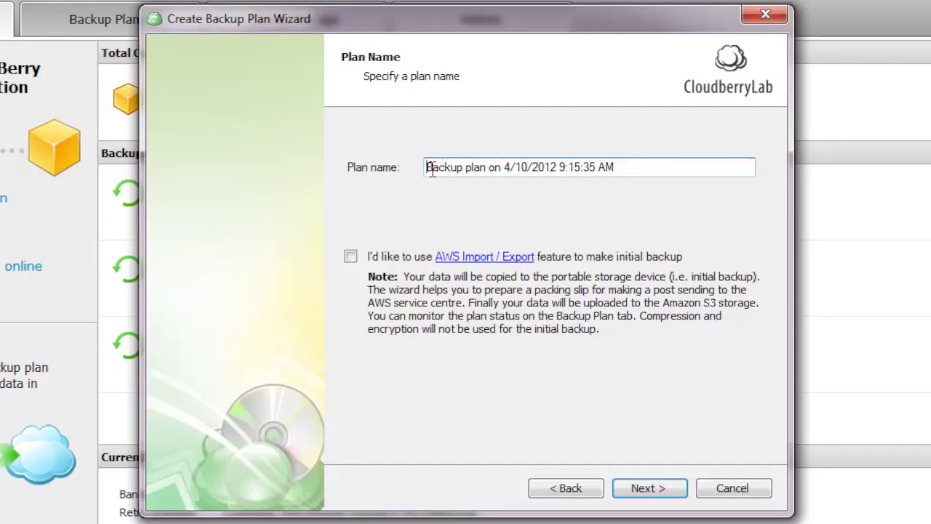
pyautogui.click(653, 495)
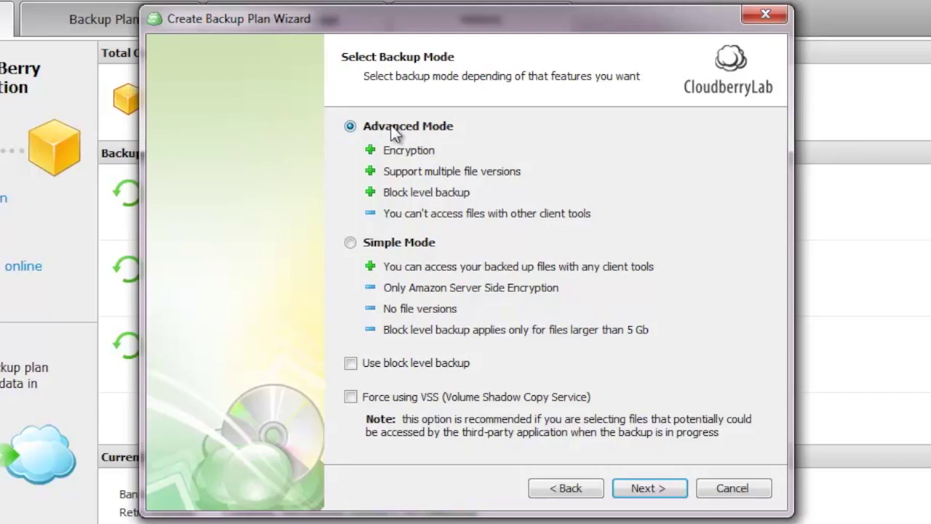
# Continue with Advanced Mode to the Backup Source step.
pyautogui.click(675, 487)
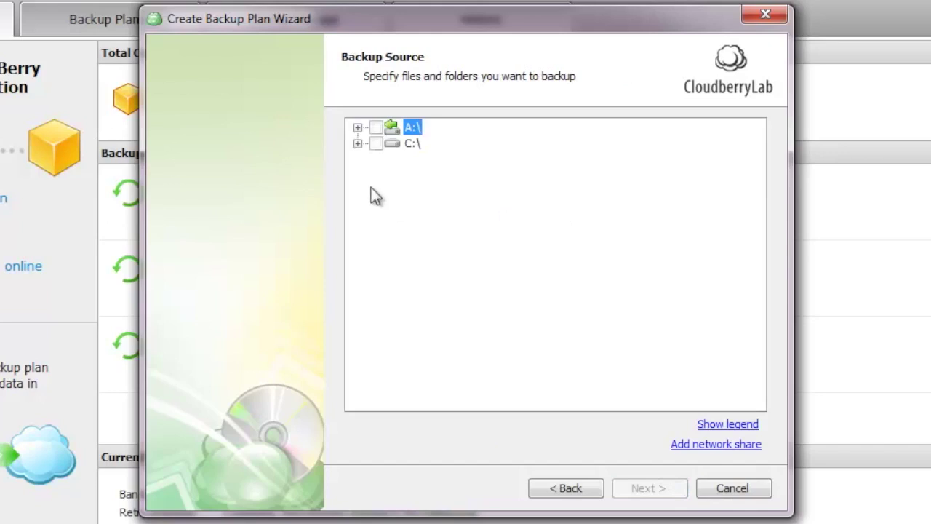
# Check C:\Users\<profile>\Desktop\Tutoriales as the backup source and continue to Advanced Filter.
pyautogui.click(357, 144)
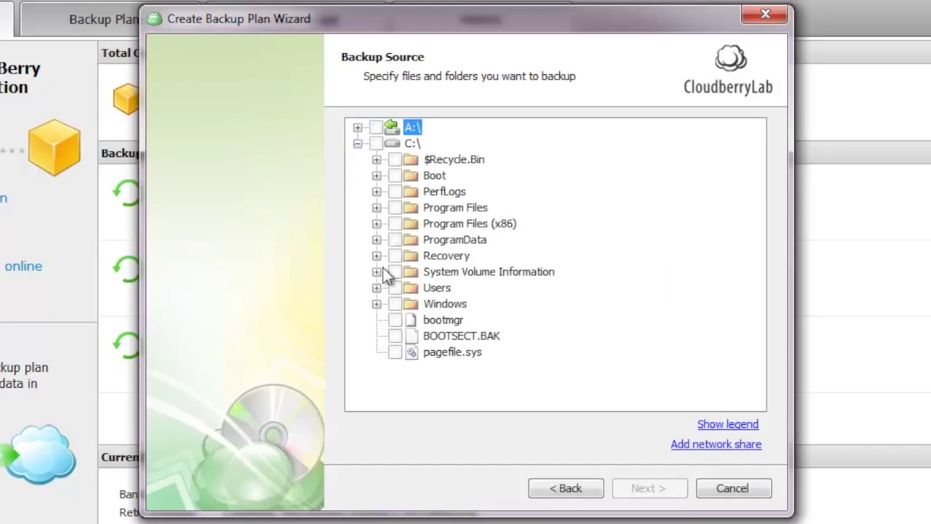
pyautogui.click(376, 288)
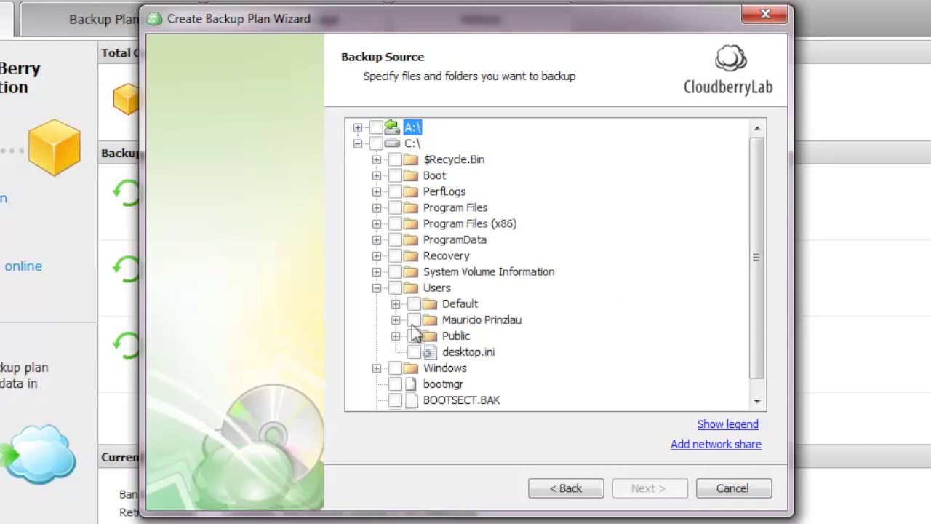
pyautogui.click(395, 320)
pyautogui.scroll(-1, 631, 333)
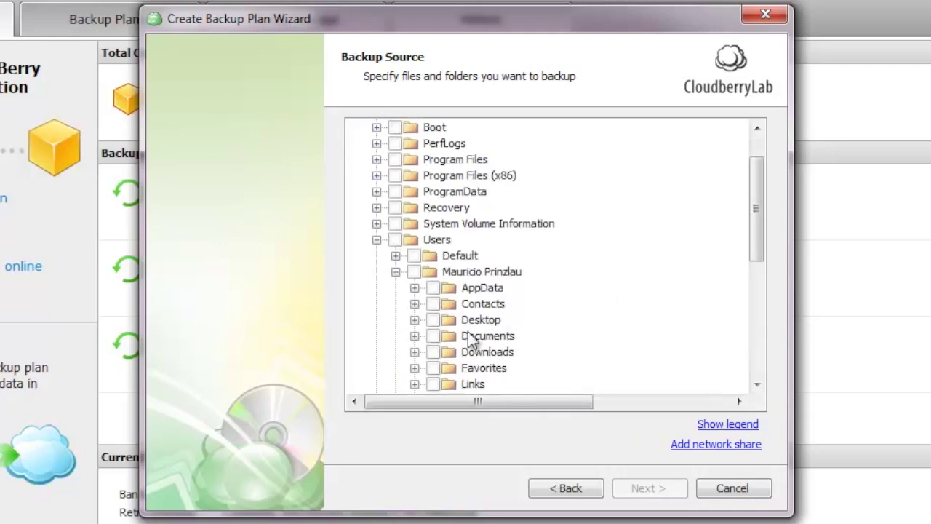
pyautogui.click(412, 320)
pyautogui.scroll(-1, 727, 313)
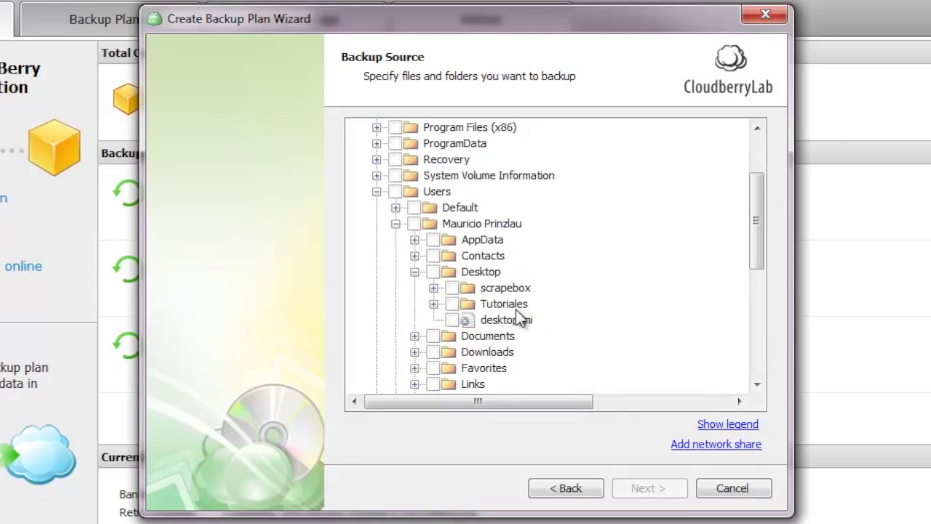
pyautogui.click(452, 303)
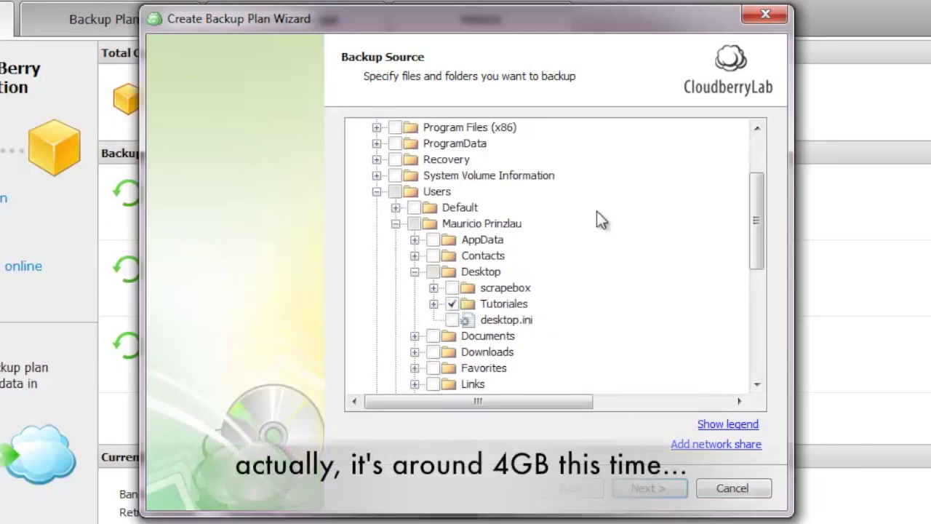
pyautogui.click(662, 484)
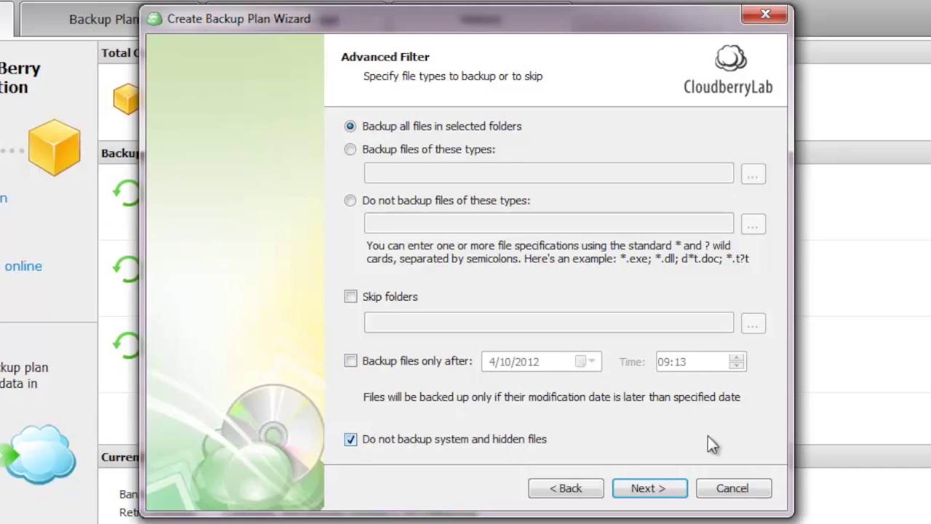
# Turn on AES 128 bit encryption with a confirmed password, plus Reduced Redundancy and server-side encryption.
pyautogui.click(665, 486)
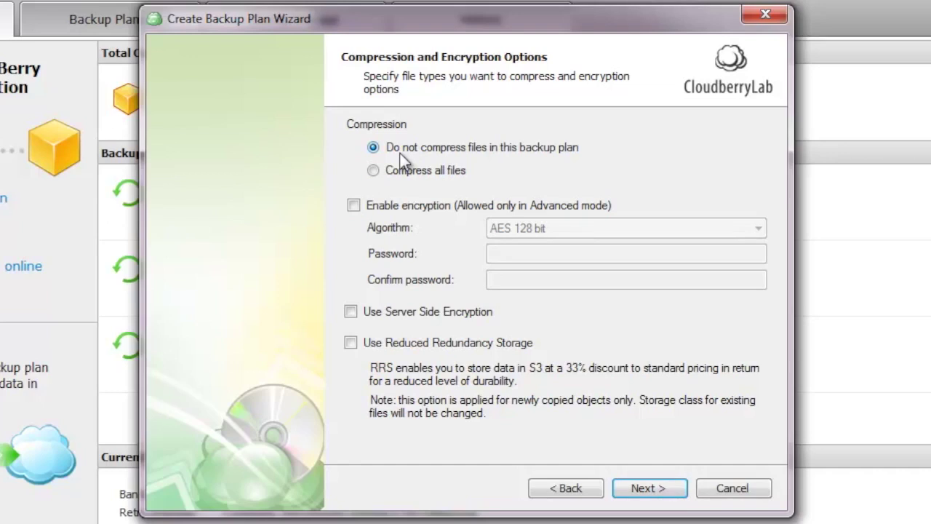
pyautogui.click(353, 205)
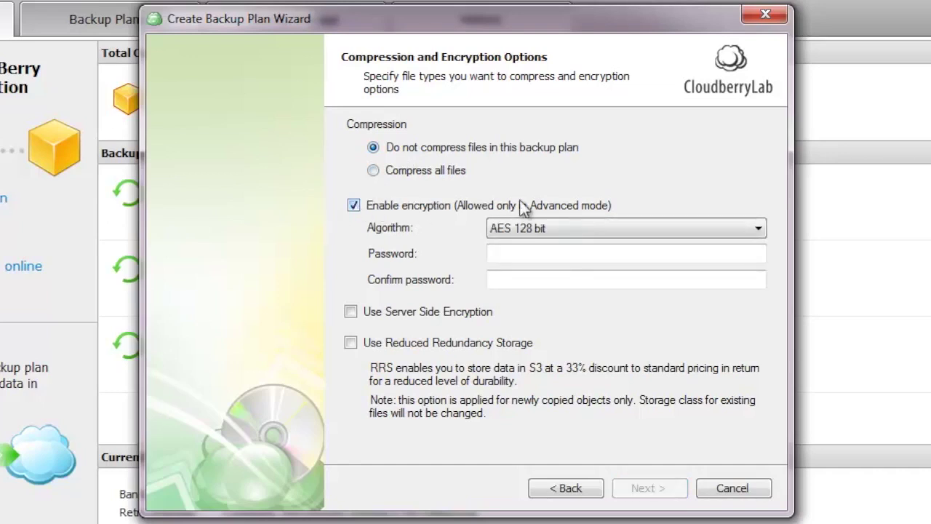
pyautogui.click(642, 229)
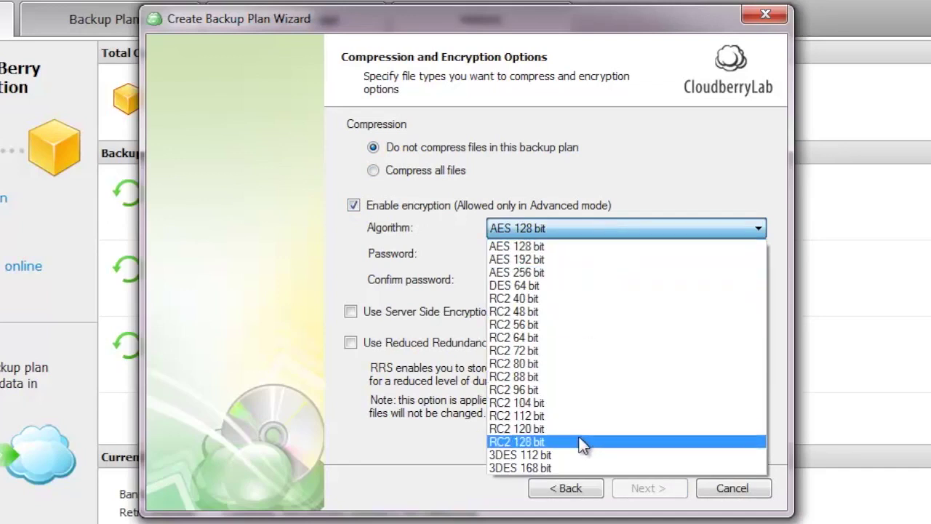
pyautogui.click(553, 246)
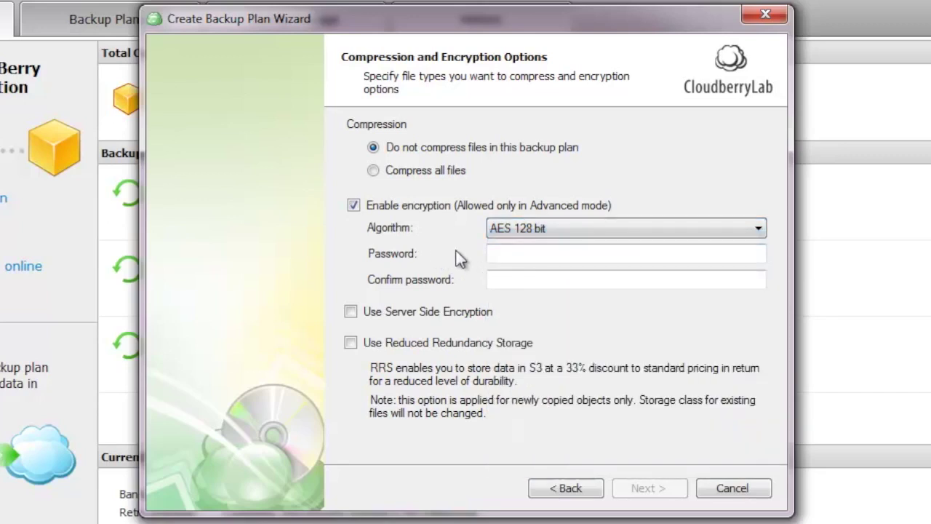
pyautogui.click(523, 252)
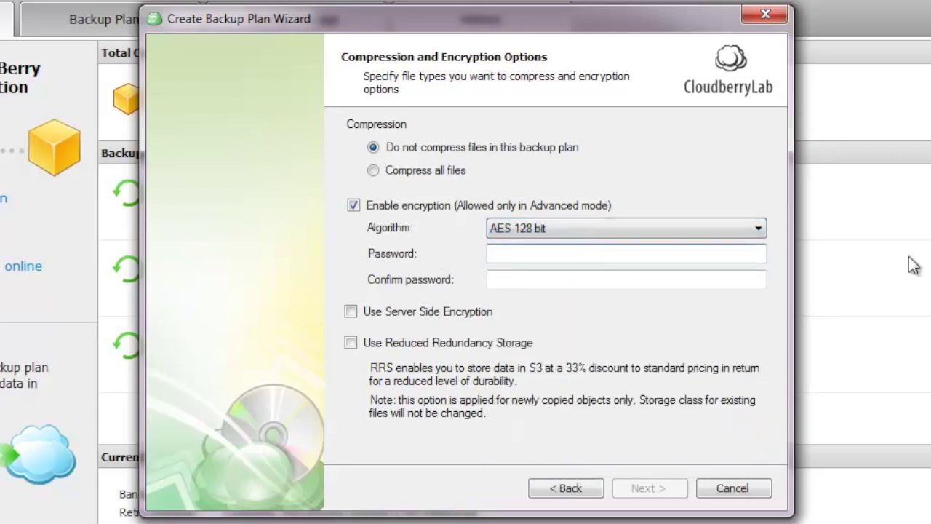
pyautogui.write('*************')
pyautogui.press('Tab')
pyautogui.write('********')
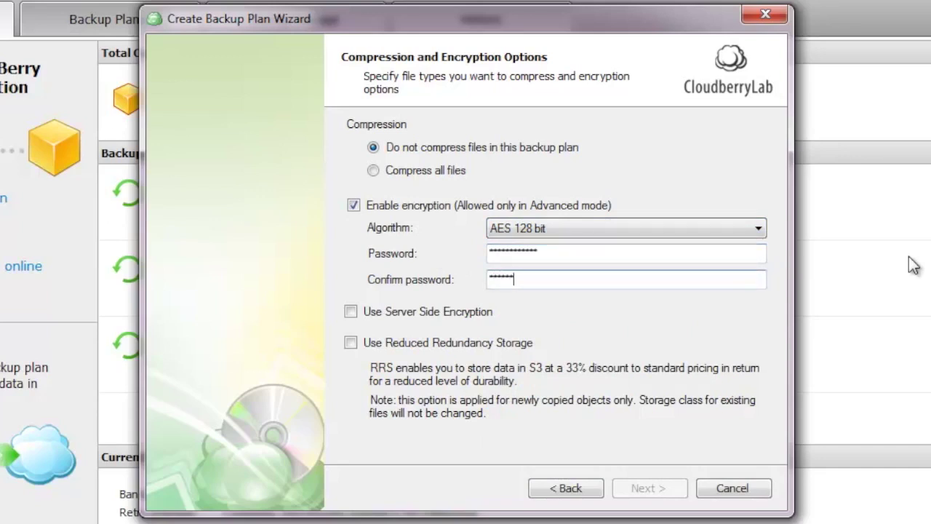
pyautogui.write('*****')
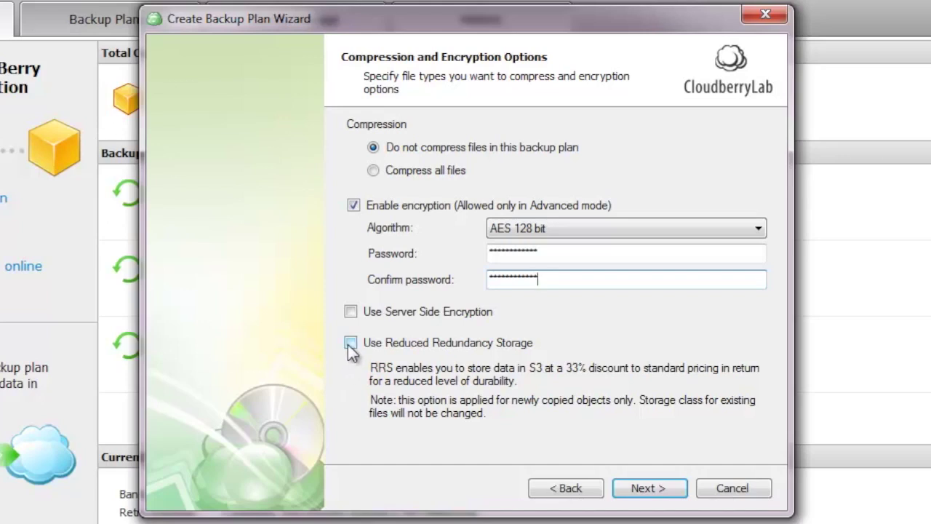
pyautogui.click(350, 343)
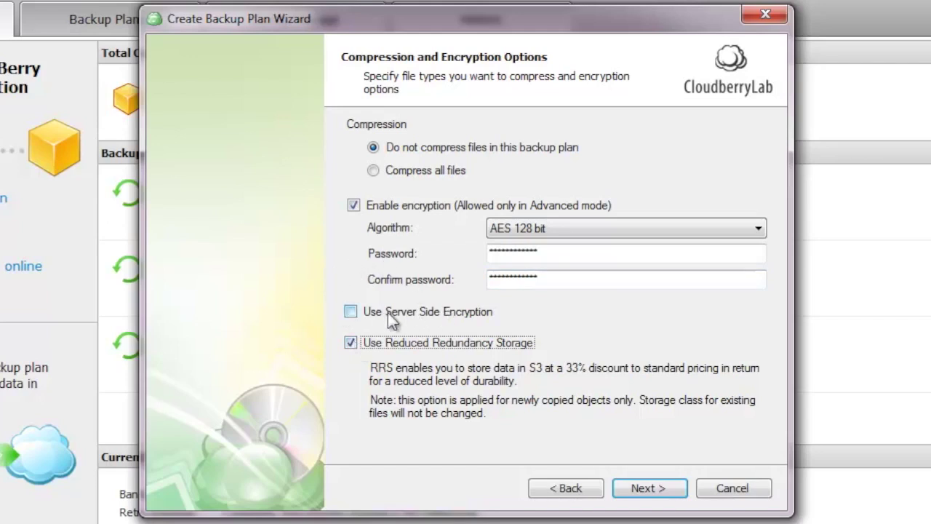
pyautogui.click(351, 311)
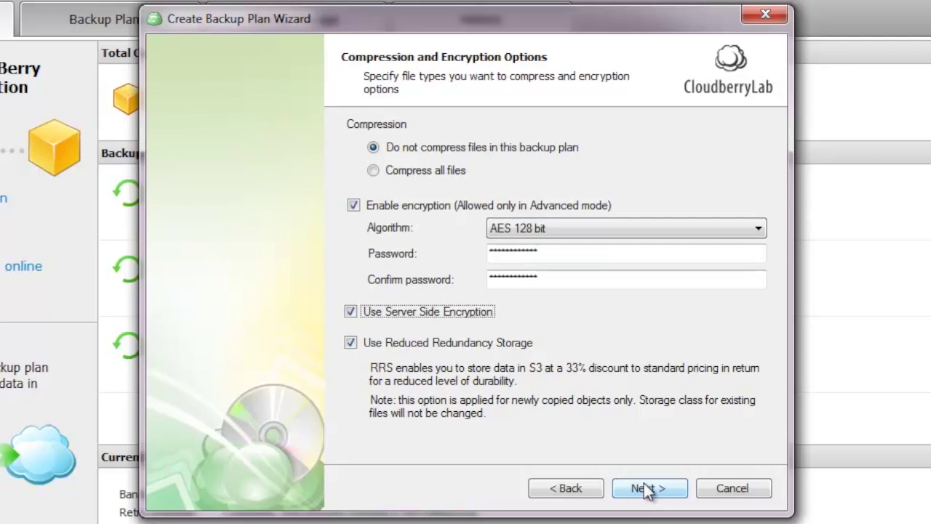
# Delete cloud copies of locally deleted files after 30 days, keeping other purge defaults.
pyautogui.click(646, 488)
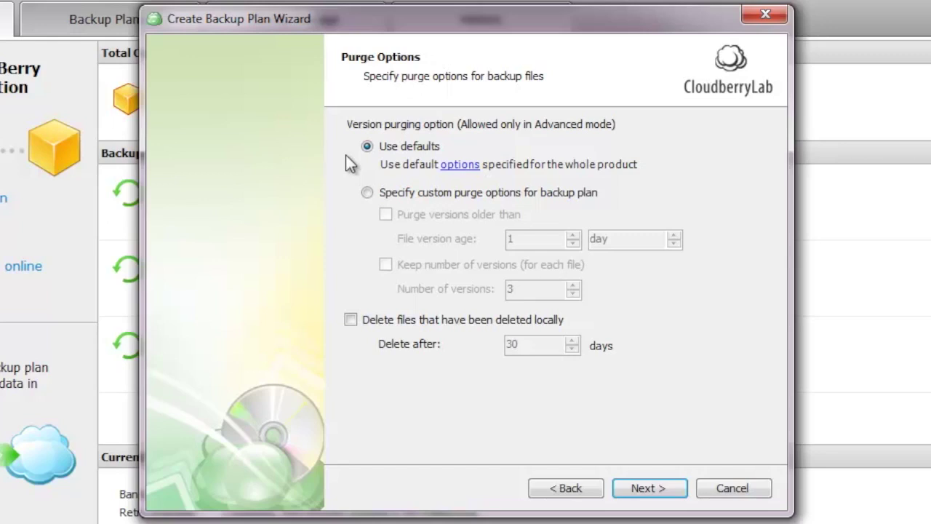
pyautogui.click(350, 320)
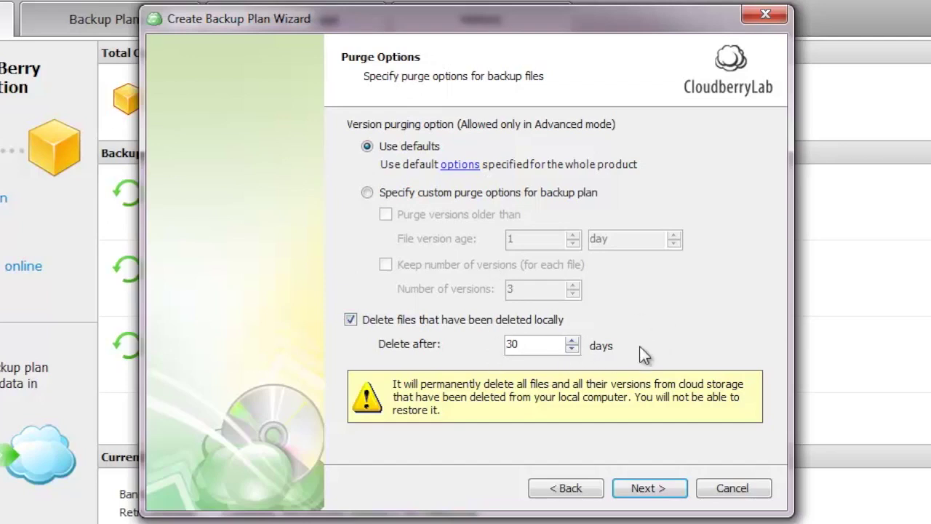
pyautogui.click(638, 492)
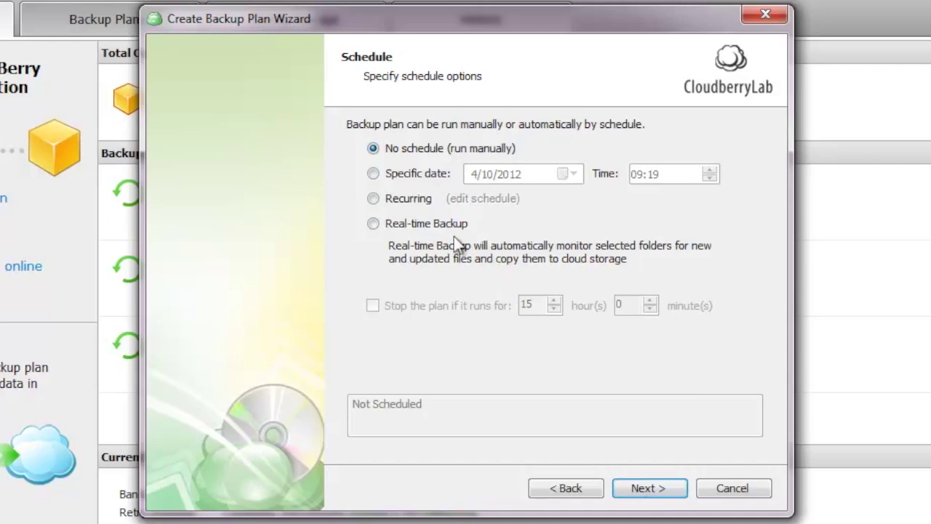
# Switch the plan's schedule from manual to Real-time Backup.
pyautogui.click(374, 224)
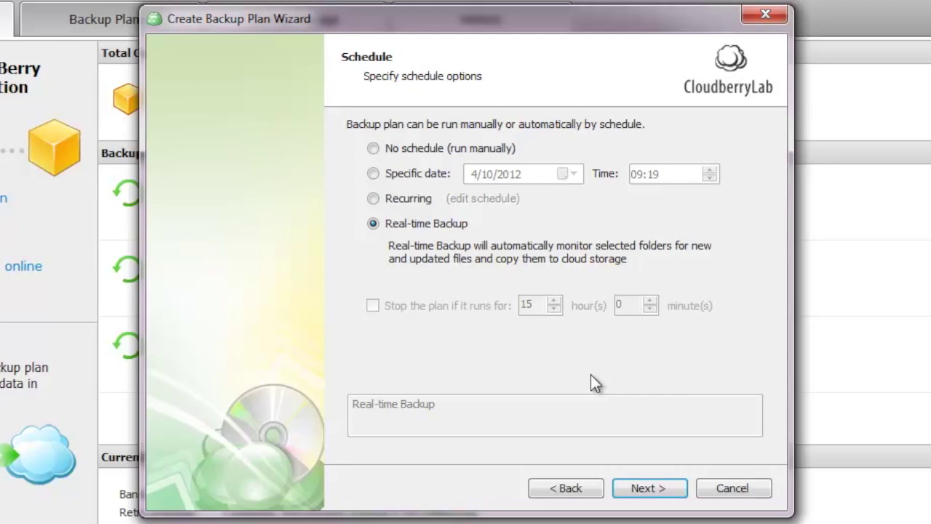
pyautogui.click(649, 488)
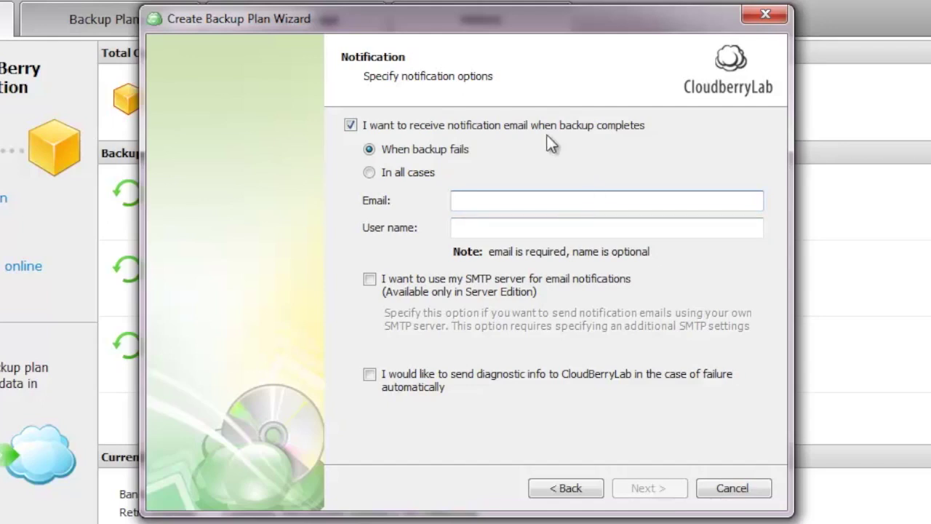
# Send notifications in all cases to the entered e-mail address, without custom SMTP settings.
pyautogui.click(371, 172)
pyautogui.click(500, 197)
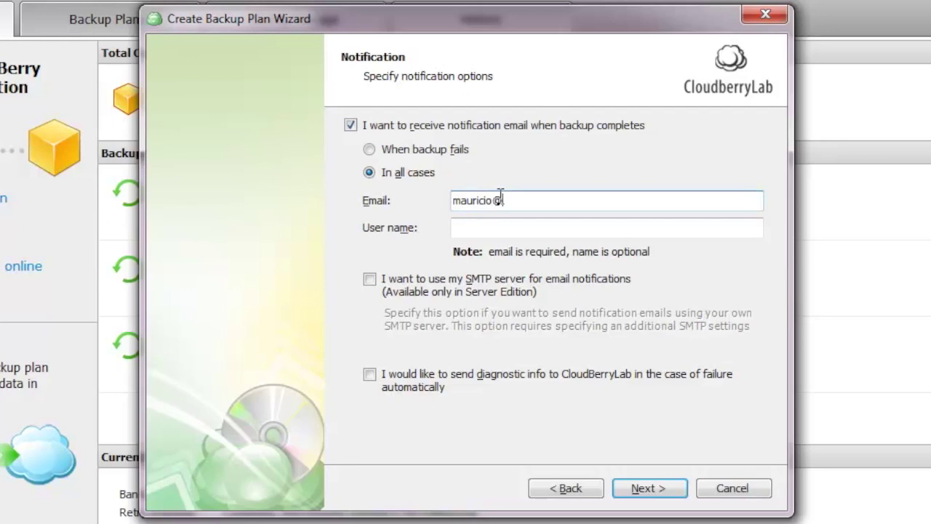
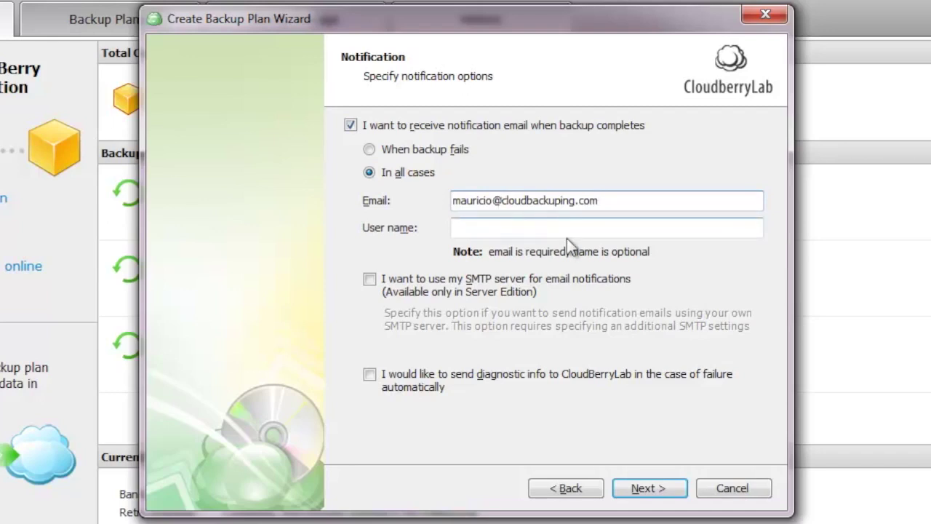
pyautogui.click(735, 276)
pyautogui.click(611, 108)
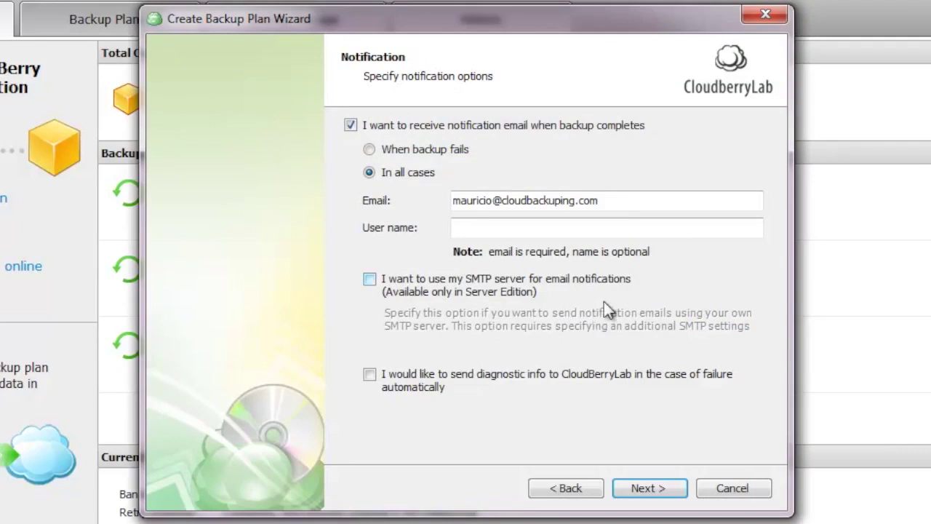
pyautogui.click(652, 481)
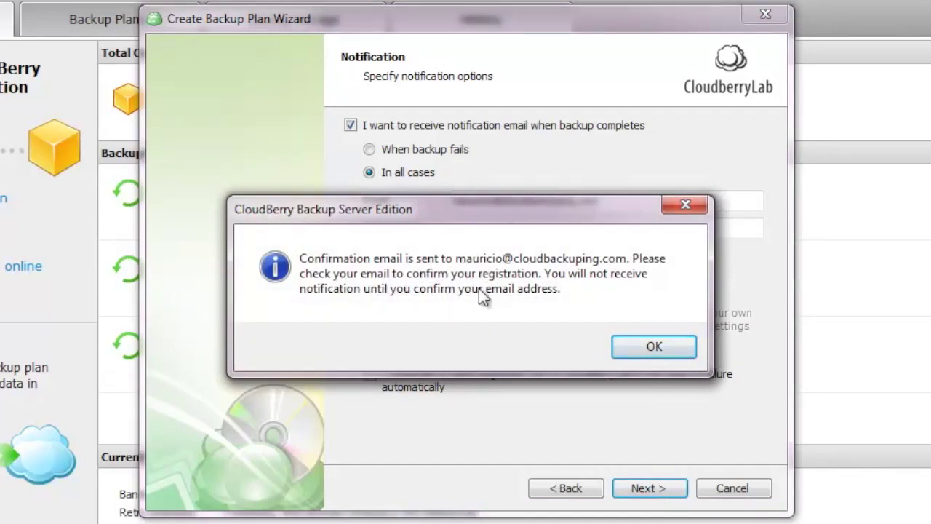
# Acknowledge the verification notice, review the Summary, and finish the wizard with 'Run backup now' checked.
pyautogui.click(641, 348)
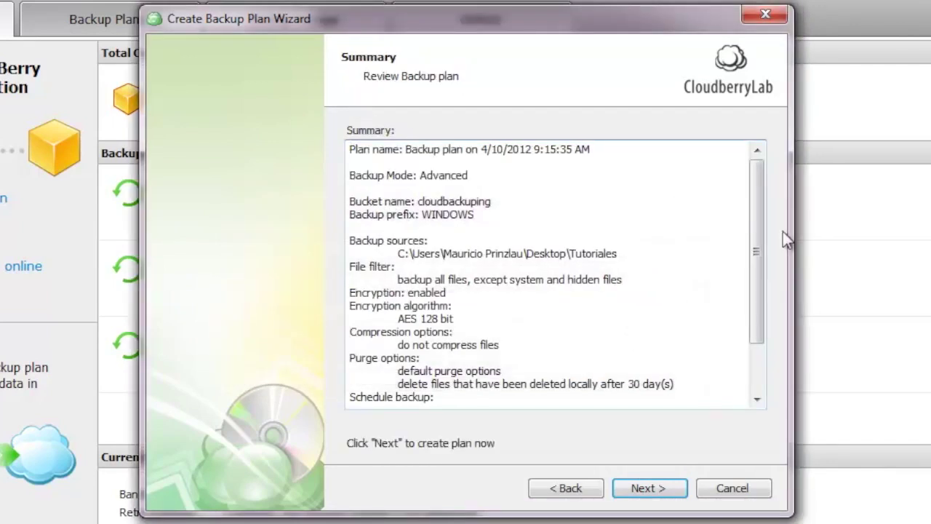
pyautogui.moveTo(756, 204); pyautogui.dragTo(756, 184)
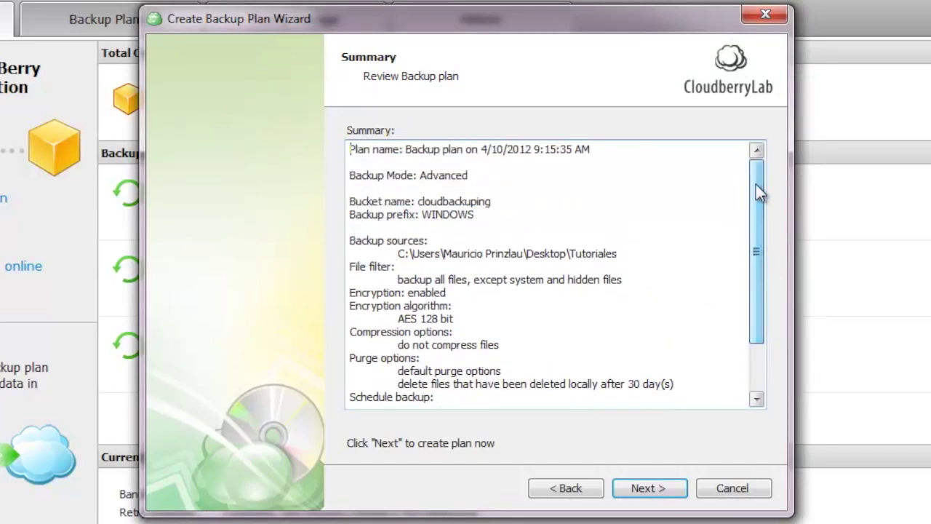
pyautogui.click(648, 488)
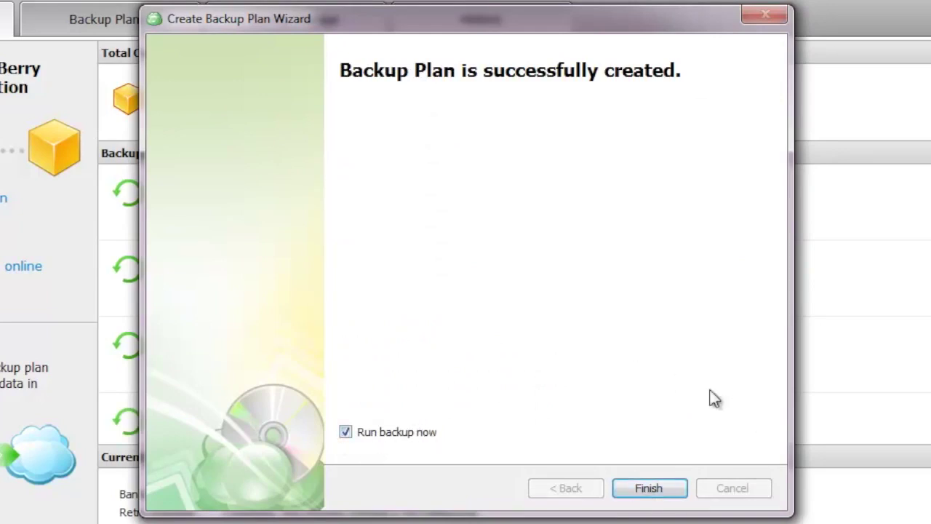
pyautogui.click(655, 488)
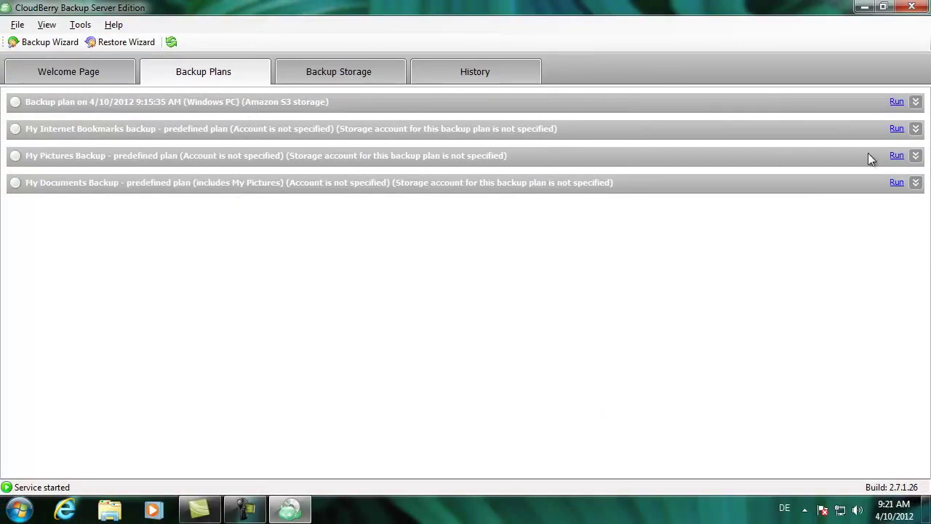
# Expand the Amazon S3 plan's details and launch Restore Files from it.
pyautogui.click(916, 104)
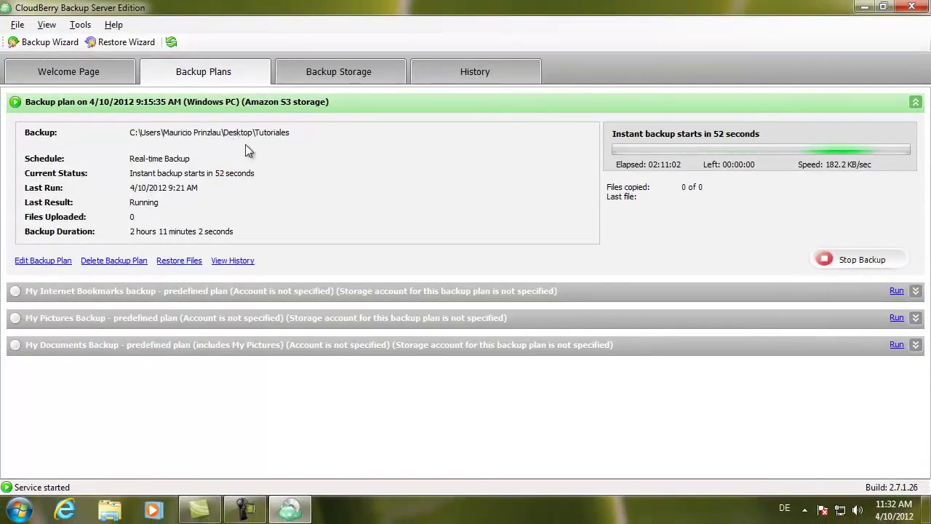
pyautogui.click(179, 261)
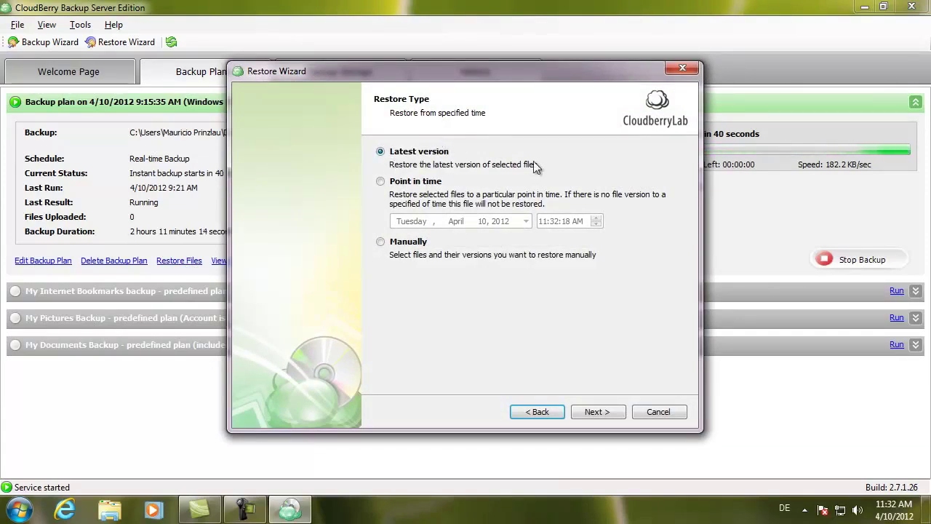
# Choose a manual restore and select Version 1 of prisonbreak.camrec.
pyautogui.click(380, 181)
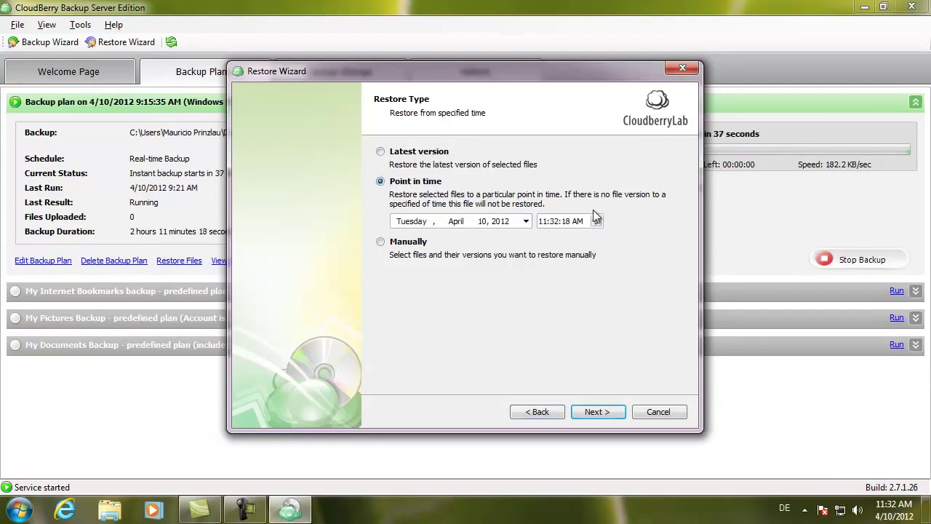
pyautogui.click(381, 245)
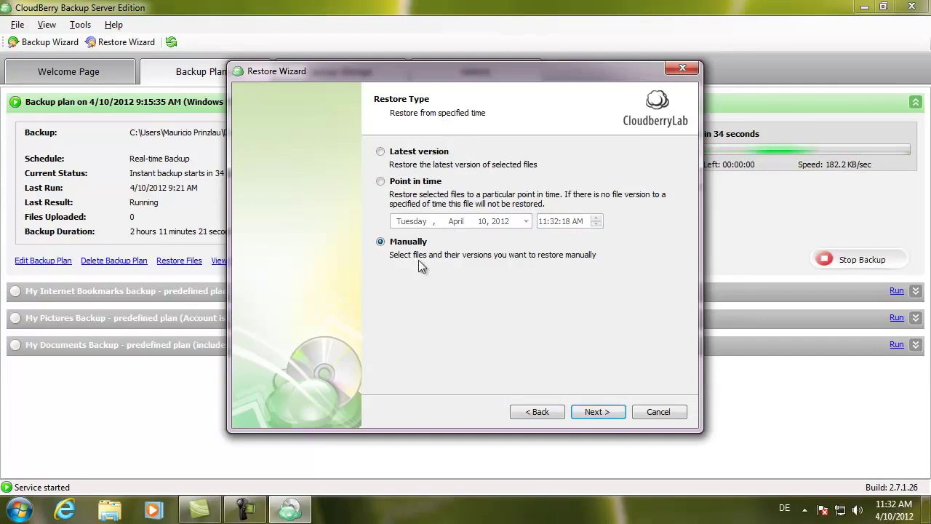
pyautogui.click(602, 412)
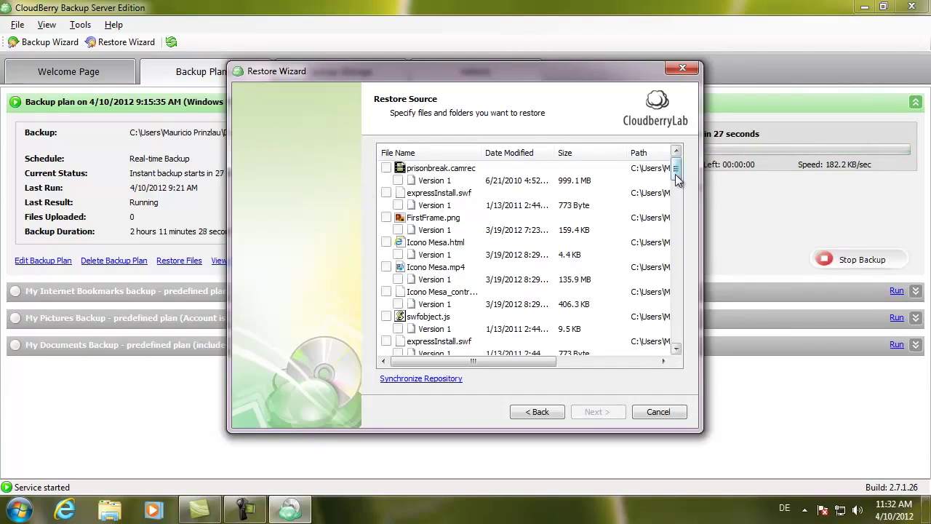
pyautogui.moveTo(675, 174)
pyautogui.mouseDown()
pyautogui.moveTo(677, 211)
pyautogui.moveTo(676, 171)
pyautogui.mouseUp()
pyautogui.click(386, 168)
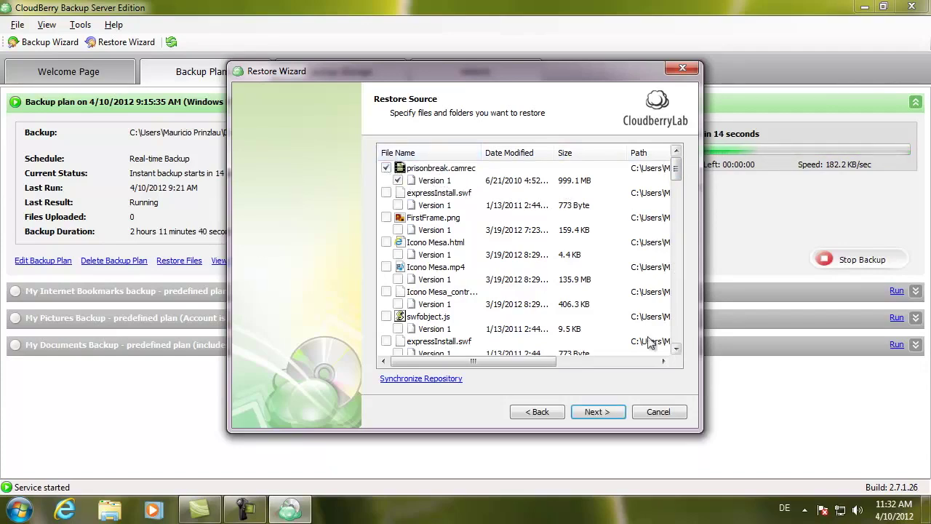
pyautogui.click(595, 412)
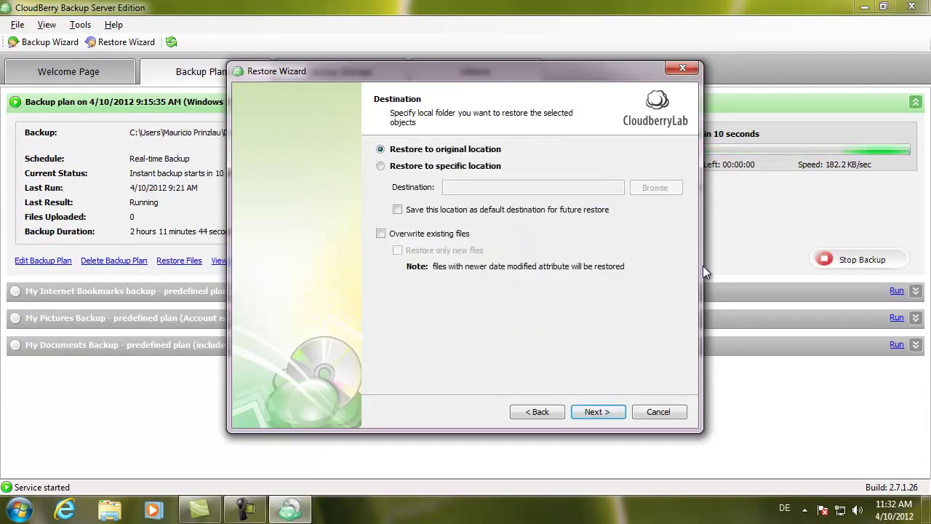
# Restore to a specific location: a new folder named 'Restore' inside My Documents.
pyautogui.click(380, 167)
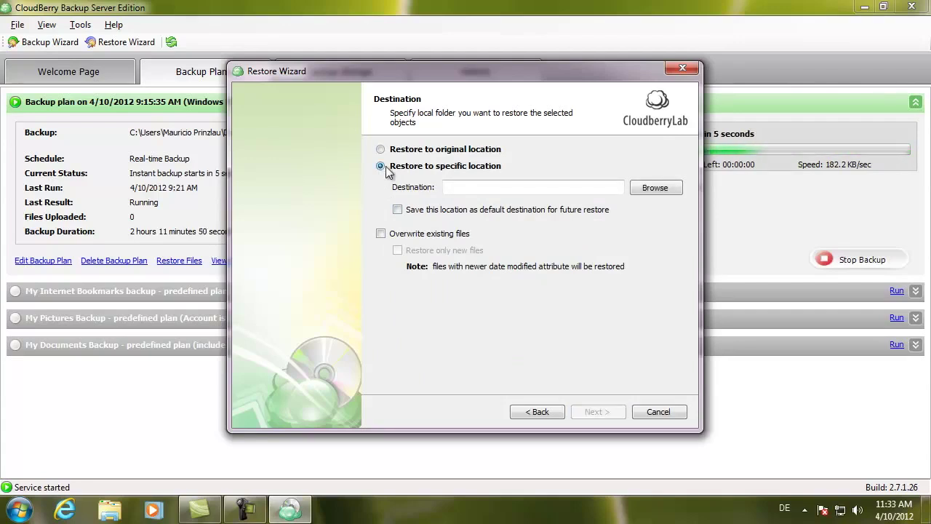
pyautogui.click(655, 187)
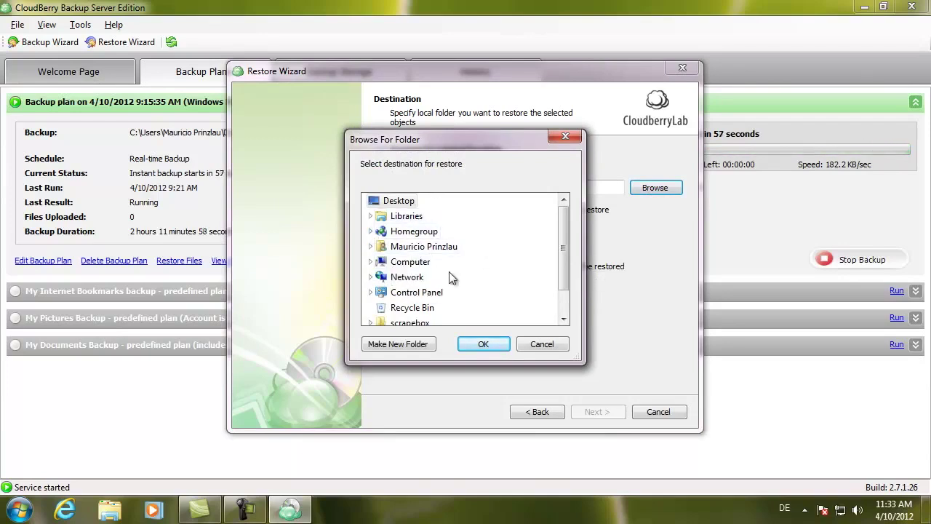
pyautogui.click(370, 262)
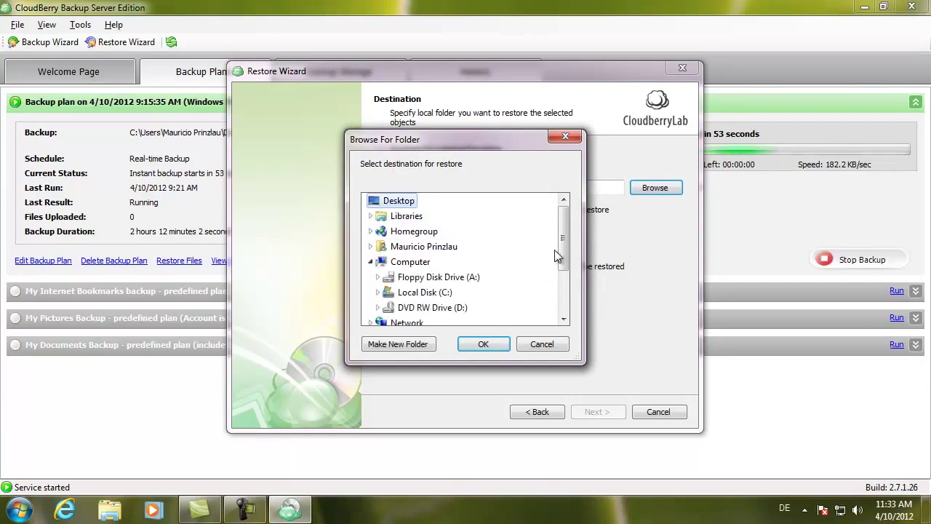
pyautogui.click(411, 291)
pyautogui.doubleClick(412, 291)
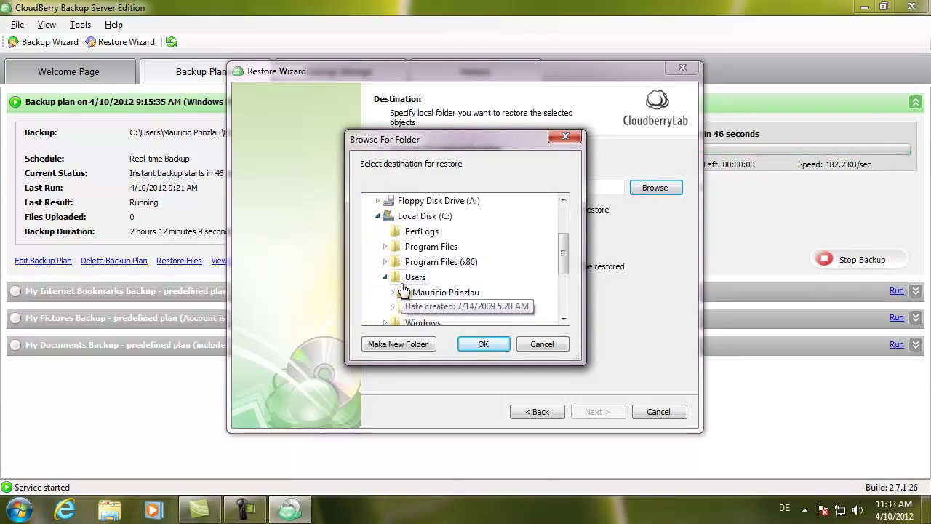
pyautogui.doubleClick(415, 298)
pyautogui.doubleClick(419, 291)
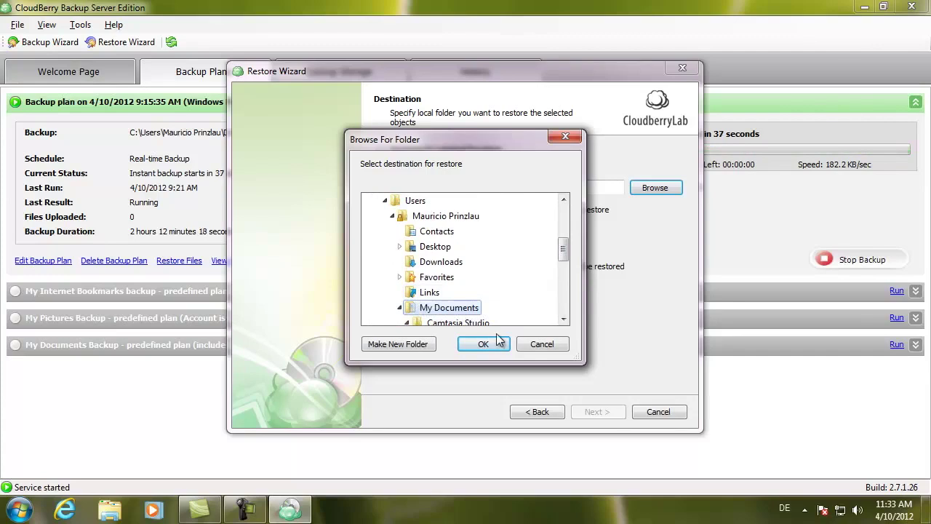
pyautogui.click(397, 344)
pyautogui.write('Restore')
pyautogui.press('Return')
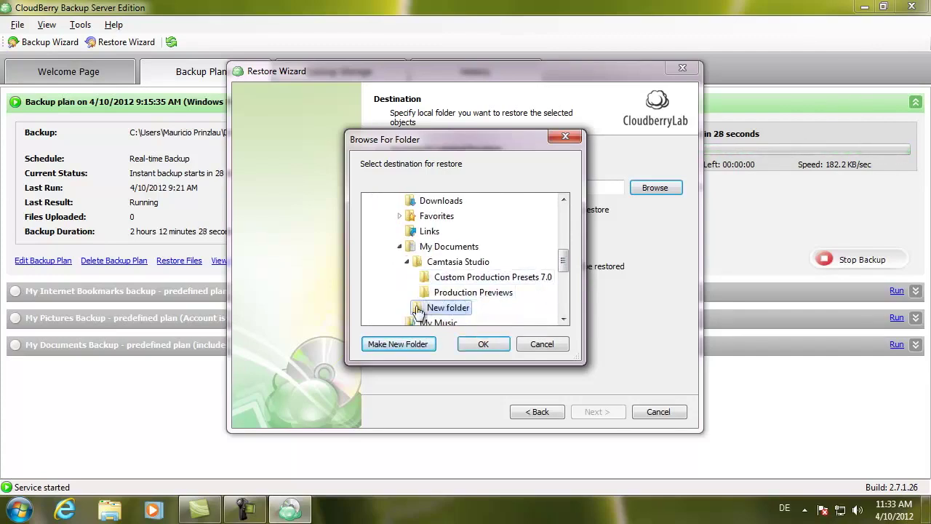
pyautogui.click(483, 344)
pyautogui.click(589, 413)
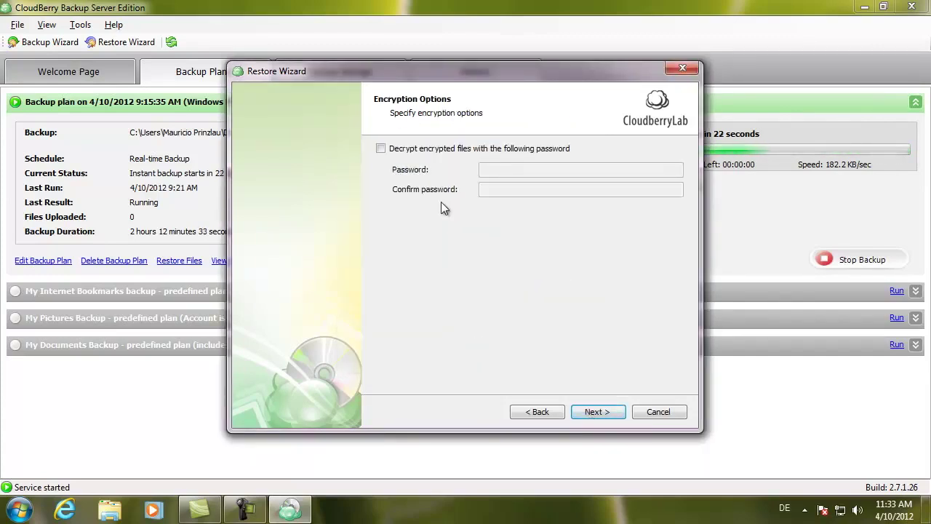
# Decrypt using the backup's password and run the restore of prisonbreak.camrec.
pyautogui.click(380, 148)
pyautogui.click(496, 168)
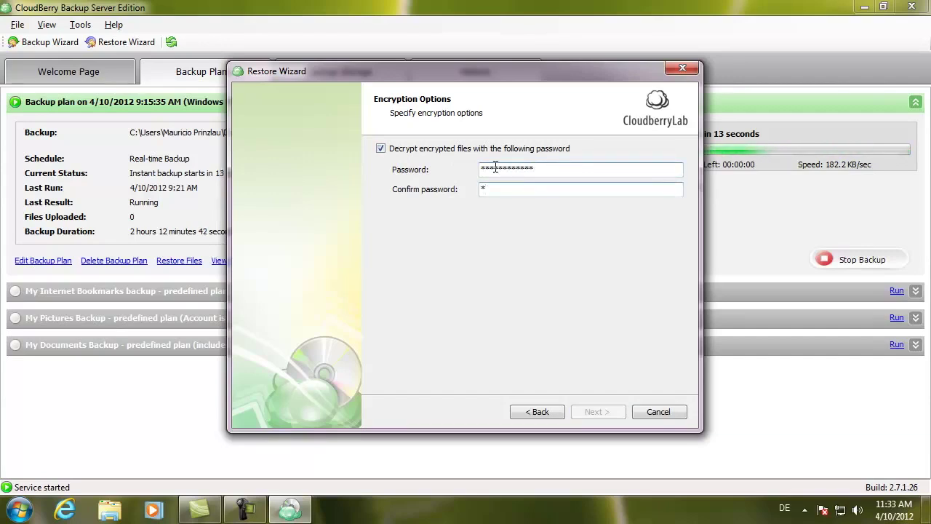
pyautogui.write('************')
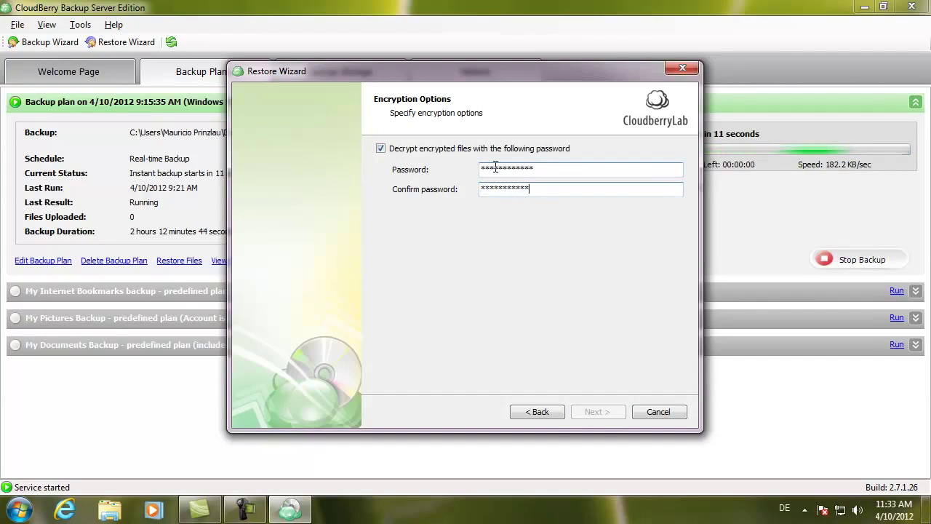
pyautogui.click(593, 412)
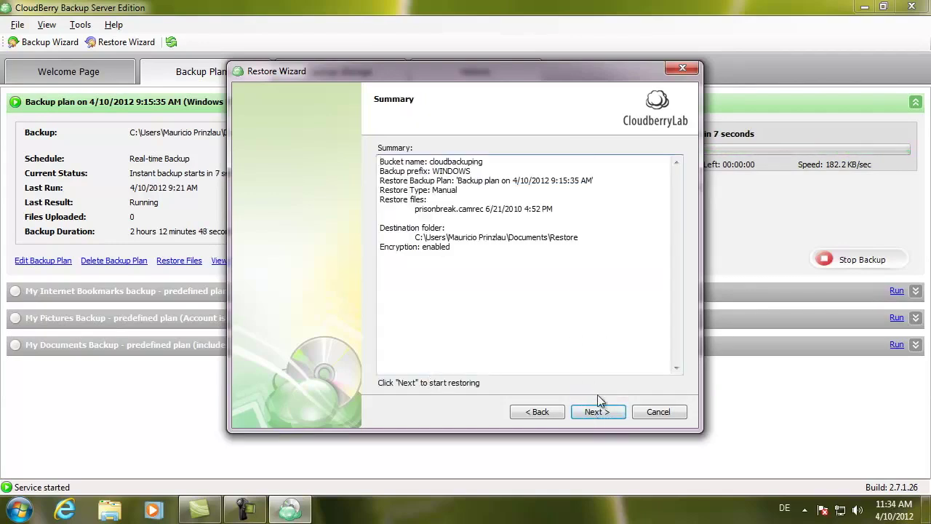
pyautogui.click(590, 412)
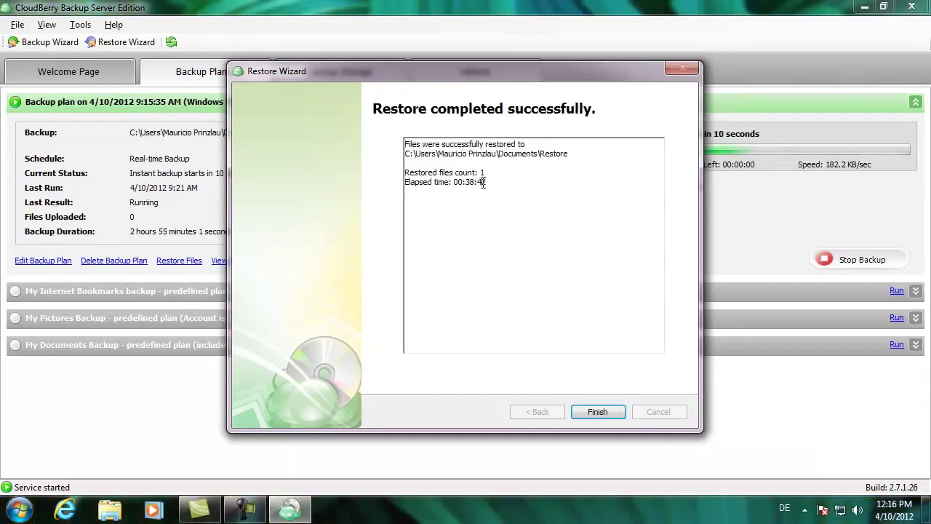
pyautogui.moveTo(485, 182); pyautogui.dragTo(466, 182)
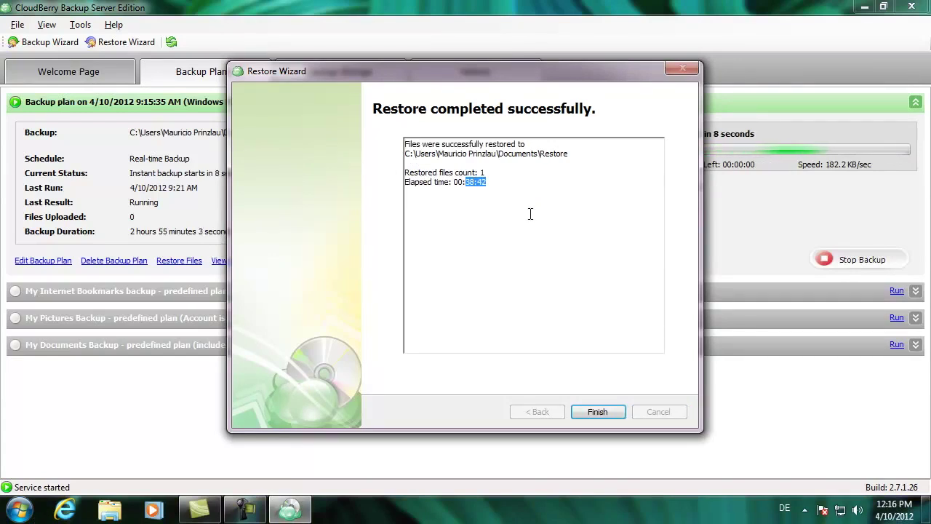
# Close the finished restore and refresh History to list the prisonbreak.camrec restore and backups.
pyautogui.click(597, 412)
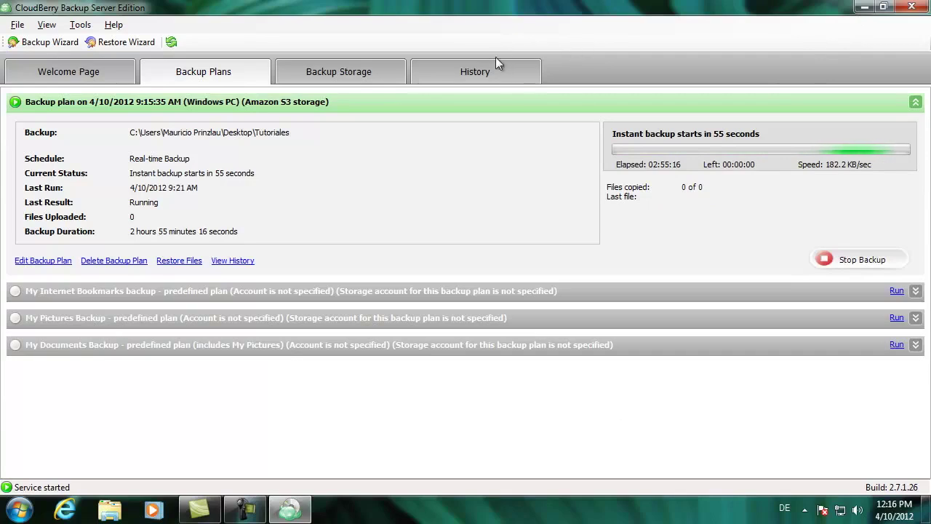
pyautogui.click(475, 67)
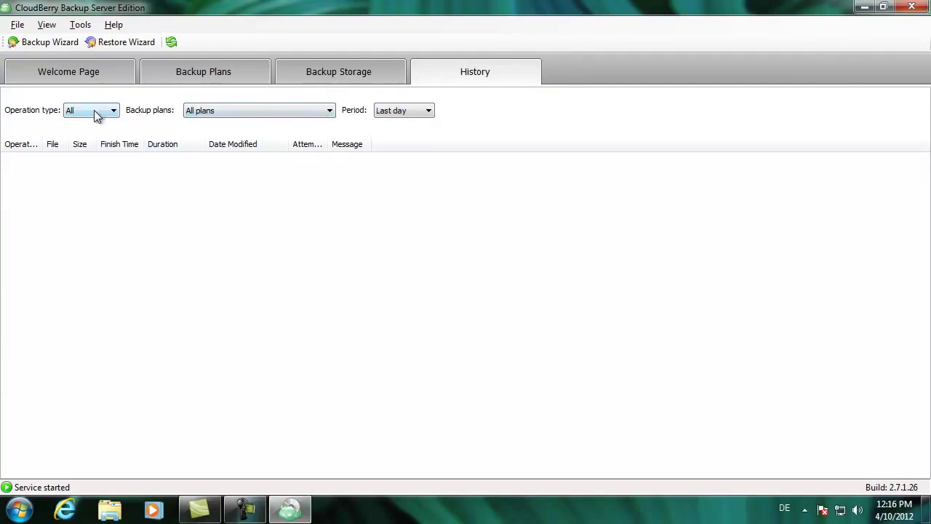
pyautogui.click(172, 43)
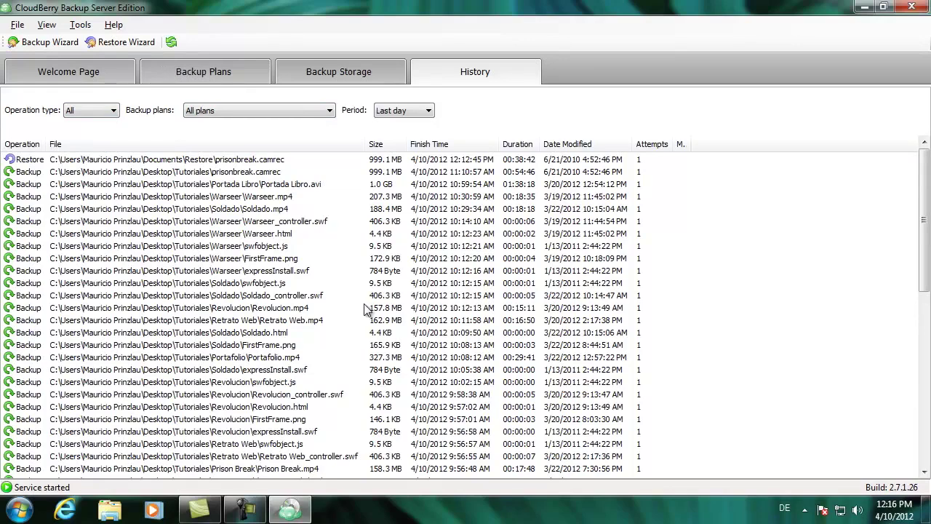
pyautogui.moveTo(927, 179)
pyautogui.mouseDown()
pyautogui.moveTo(927, 321)
pyautogui.moveTo(926, 181)
pyautogui.mouseUp()
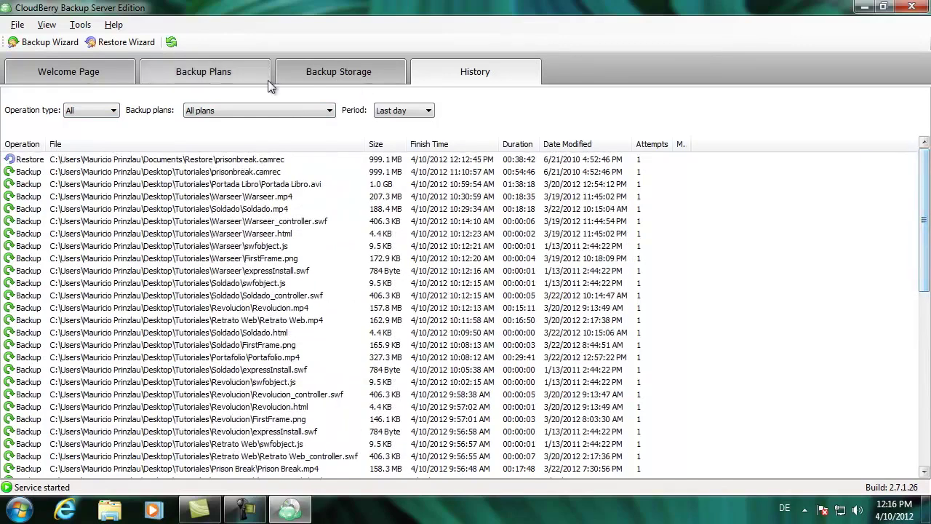